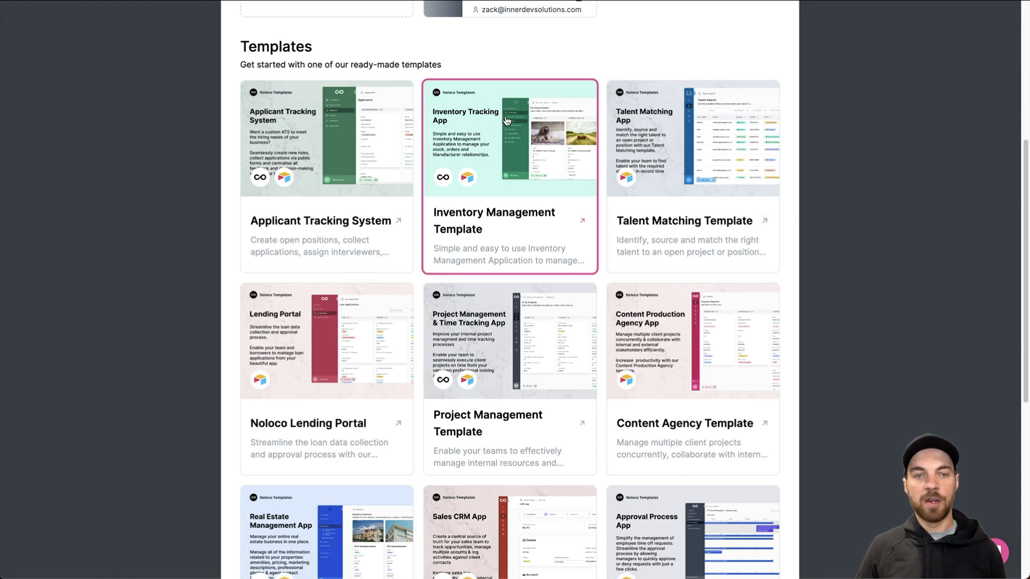
- Scroll down through the Templates gallery of ready-made apps and back up
{"action": "scroll", "coordinate": [506, 119], "scroll_direction": "down", "scroll_amount": 3}
{"action": "scroll", "coordinate": [507, 120], "scroll_direction": "down", "scroll_amount": 5}
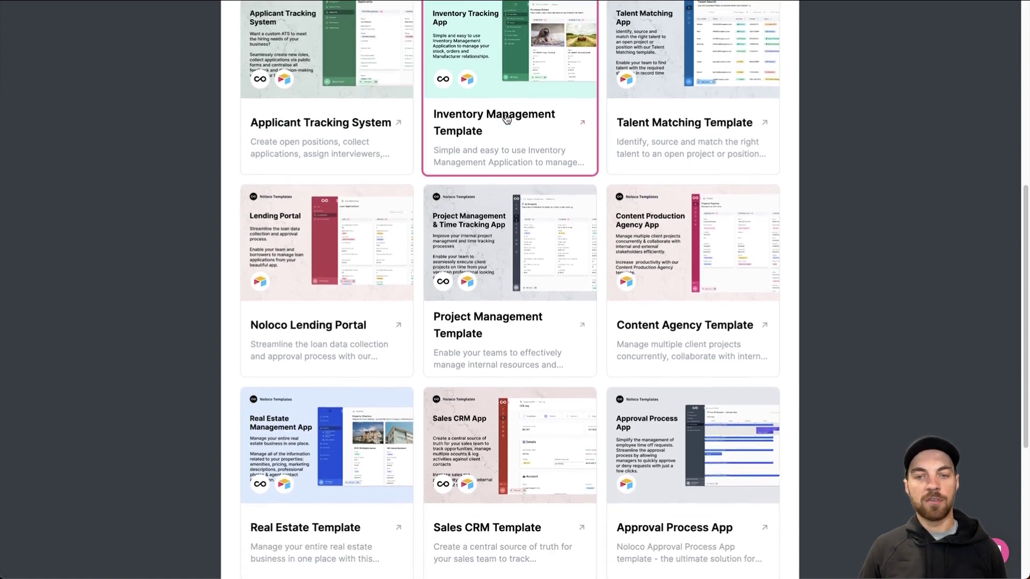
{"action": "scroll", "coordinate": [473, 128], "scroll_direction": "down", "scroll_amount": 4}
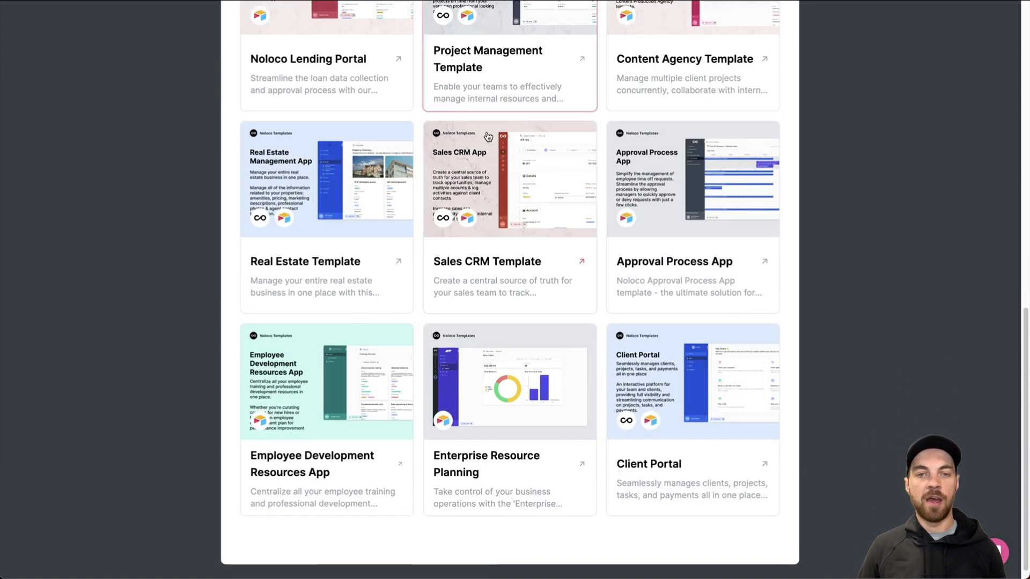
{"action": "scroll", "coordinate": [745, 269], "scroll_direction": "down", "scroll_amount": 1}
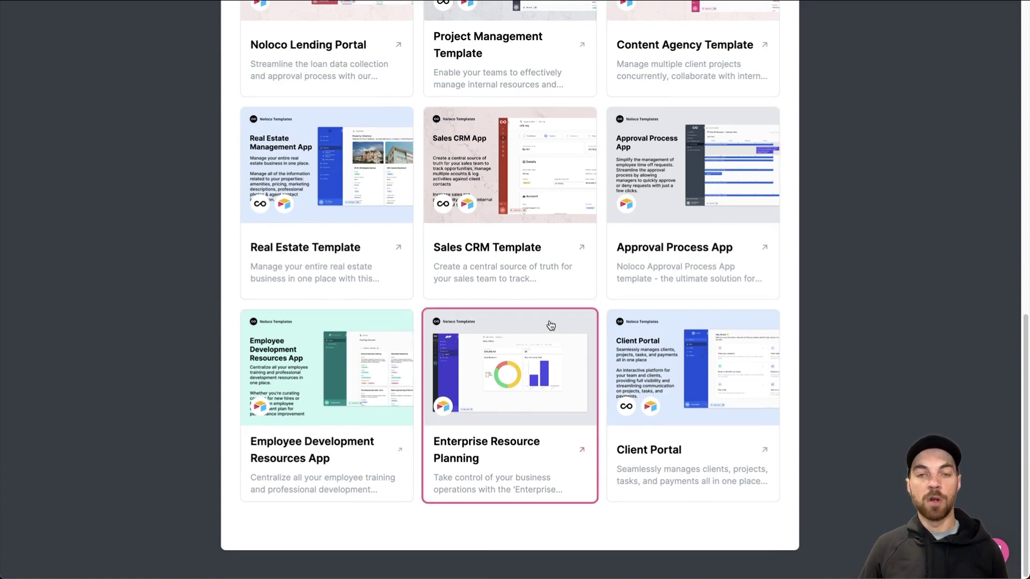
{"action": "scroll", "coordinate": [551, 325], "scroll_direction": "up", "scroll_amount": 12}
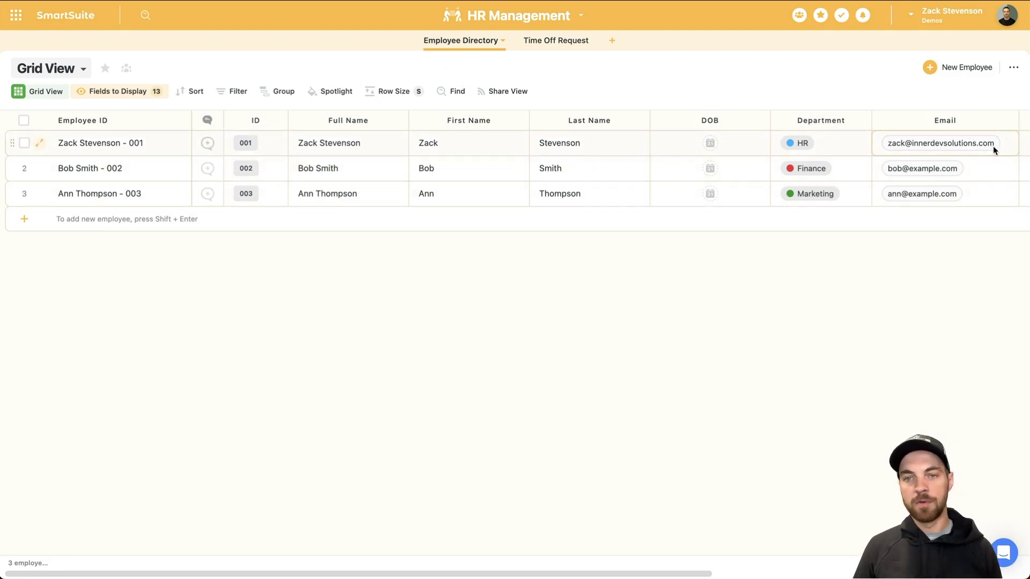
- Check which employee the third time-off request belongs to, then return to the Employee Directory table
{"action": "left_click", "coordinate": [536, 41]}
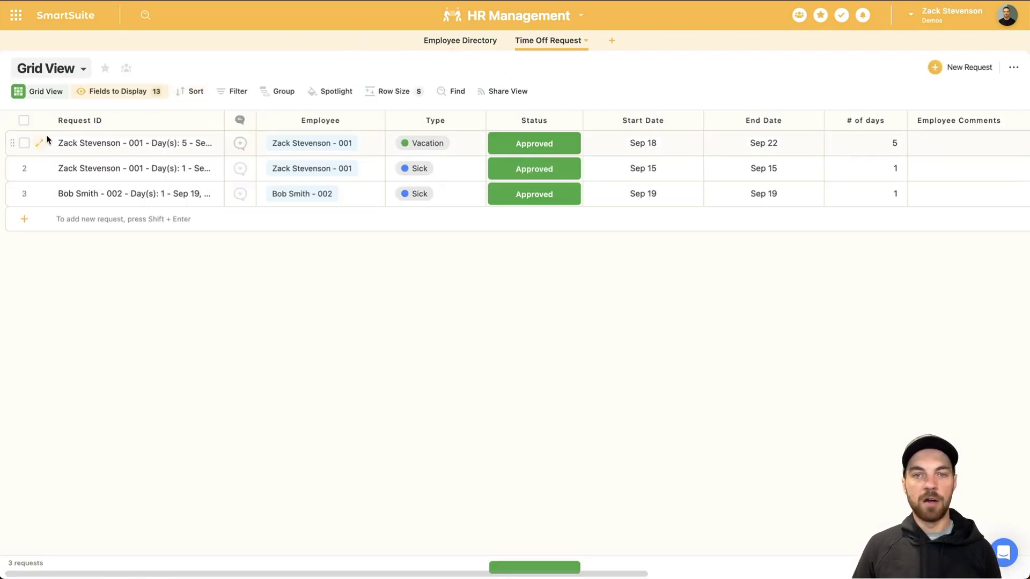
{"action": "left_click", "coordinate": [346, 188]}
{"action": "left_click", "coordinate": [472, 41]}
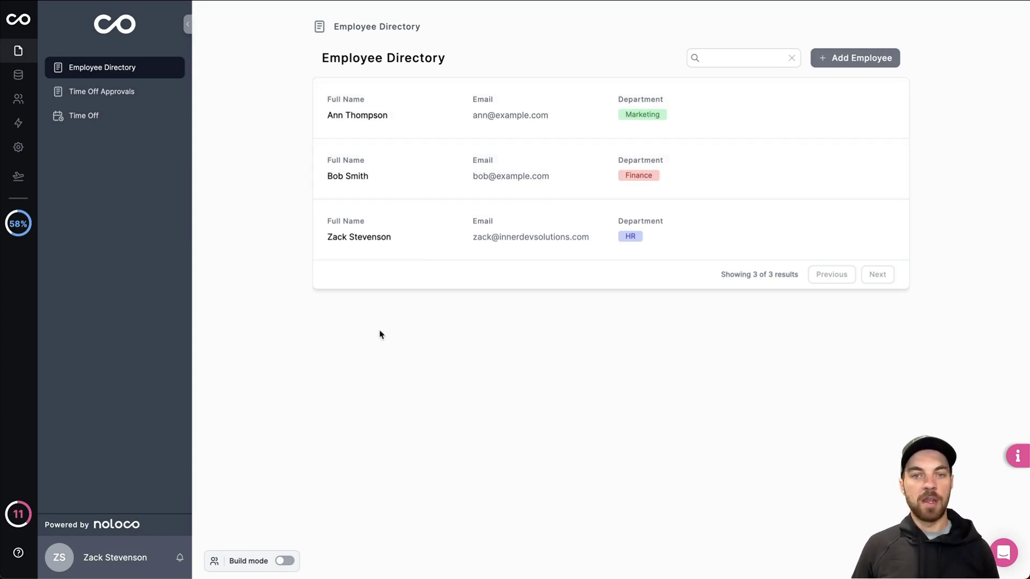
- Open the Time Off Approvals page with its Approval List grouped by status
{"action": "left_click", "coordinate": [156, 92]}
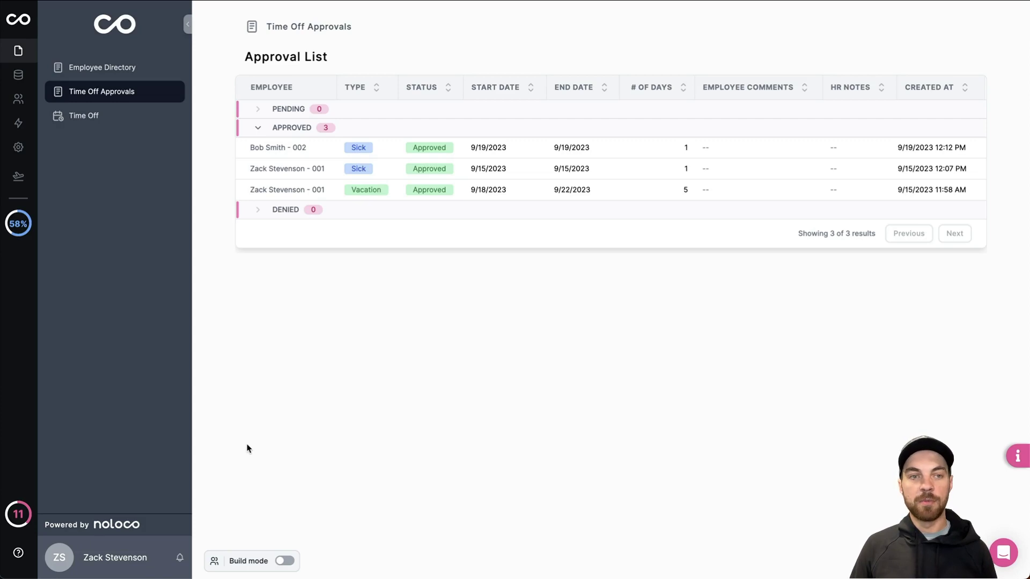
- Preview the portal as the Marketing employee and open her empty Time Off page
{"action": "left_click", "coordinate": [215, 561]}
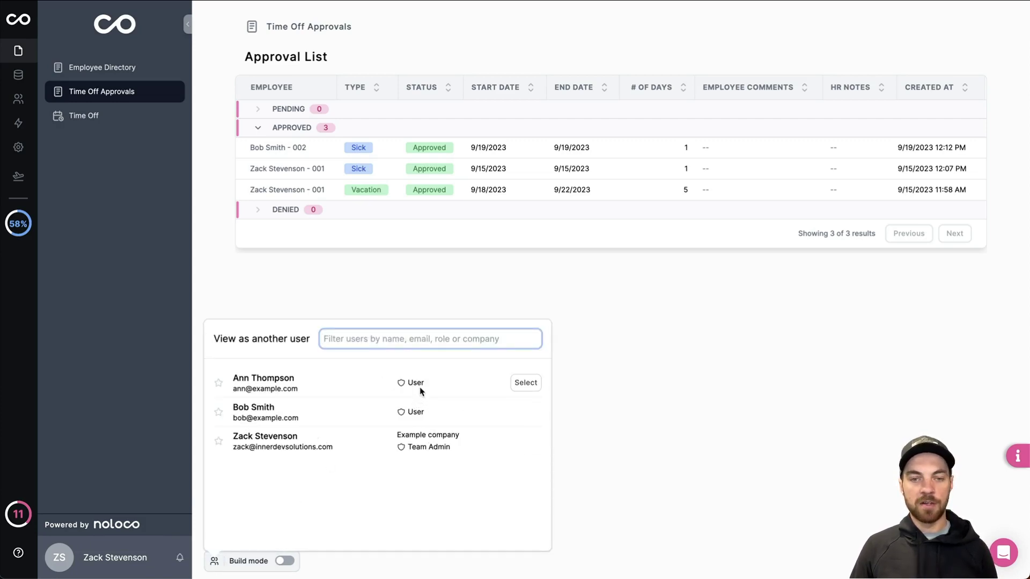
{"action": "left_click", "coordinate": [529, 386]}
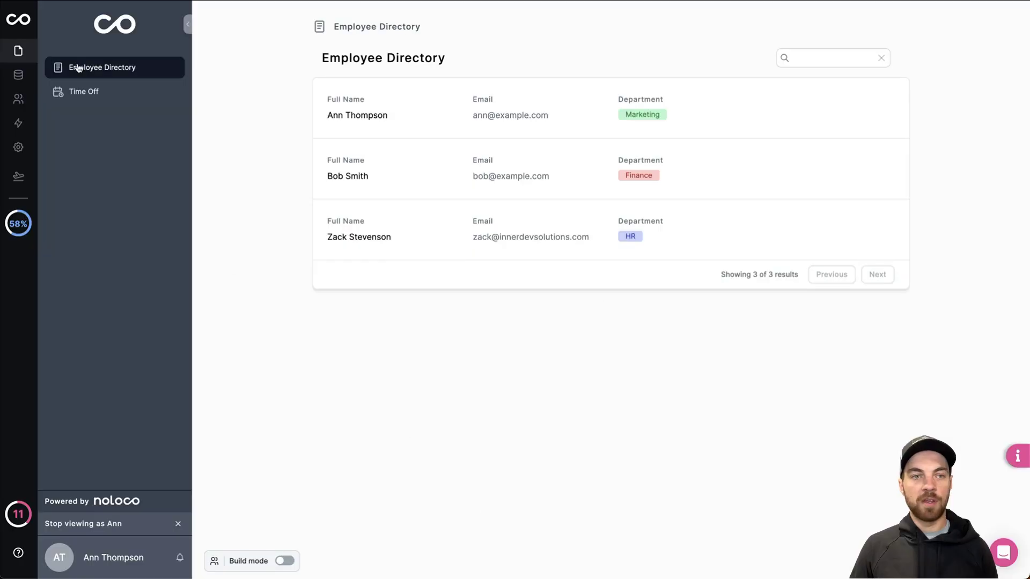
{"action": "left_click", "coordinate": [103, 94]}
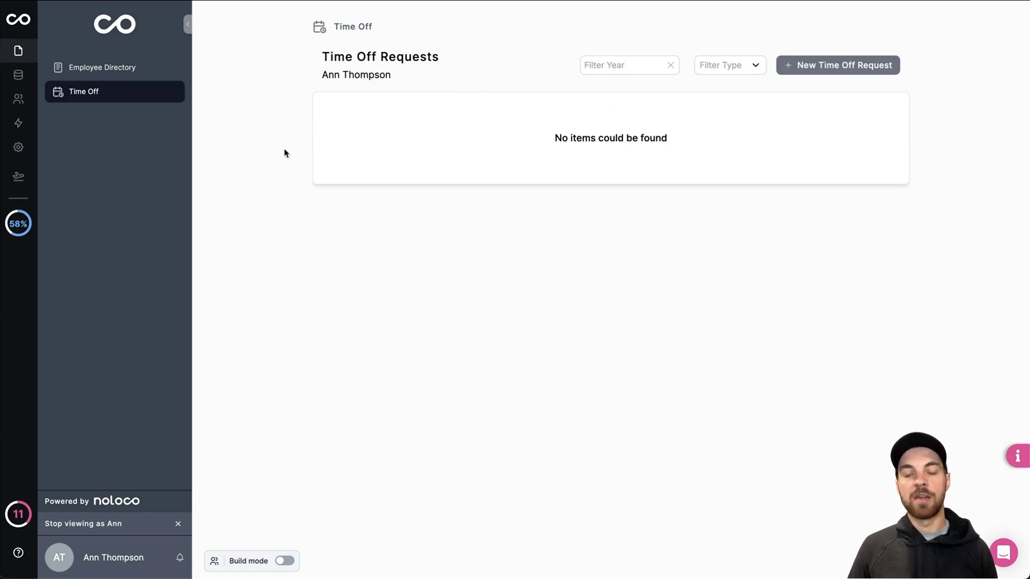
- Start a new time-off request, look over the type options, and return to the requests list
{"action": "left_click", "coordinate": [851, 72]}
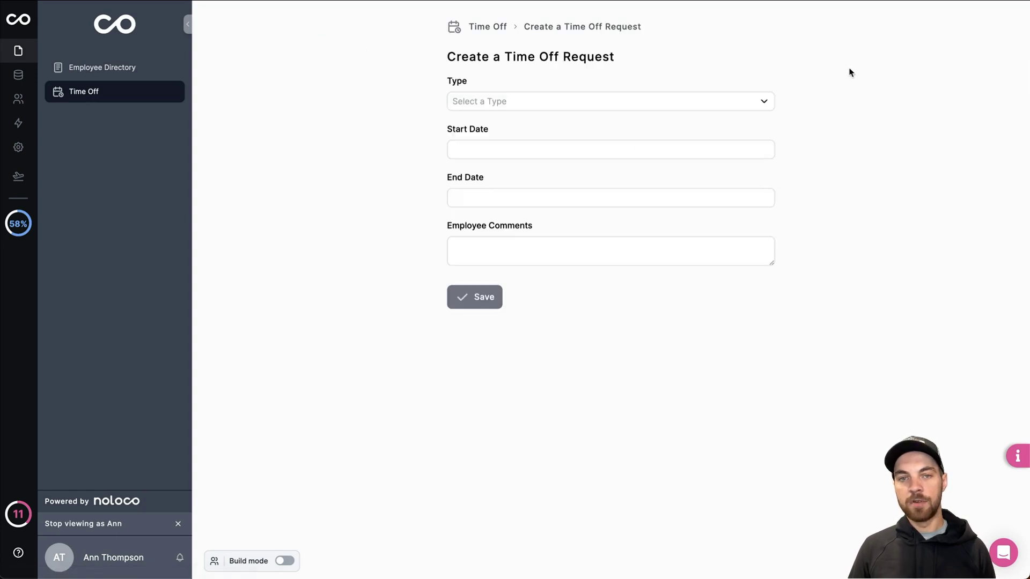
{"action": "left_click", "coordinate": [528, 105]}
{"action": "left_click", "coordinate": [402, 218]}
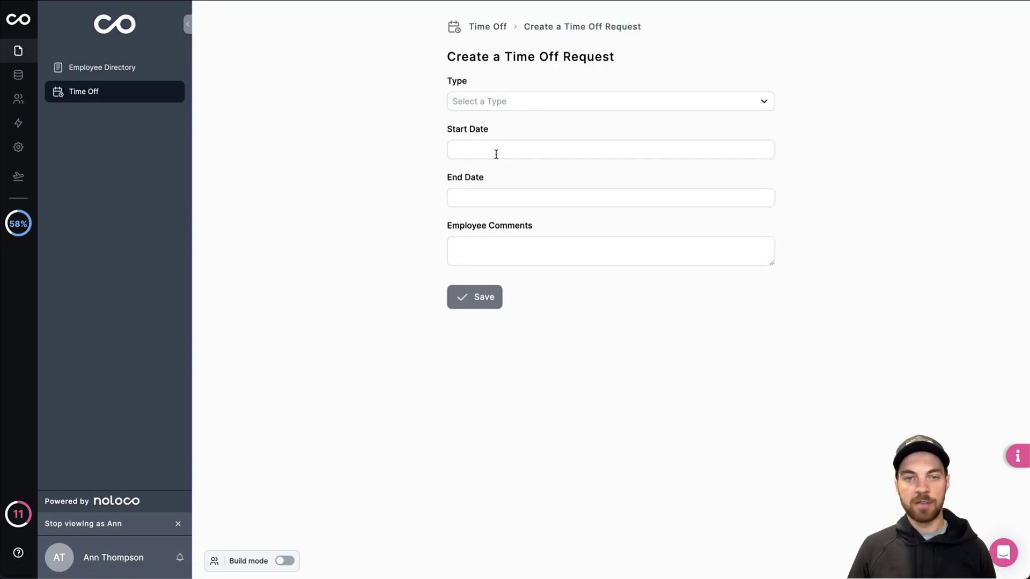
{"action": "left_click", "coordinate": [476, 28]}
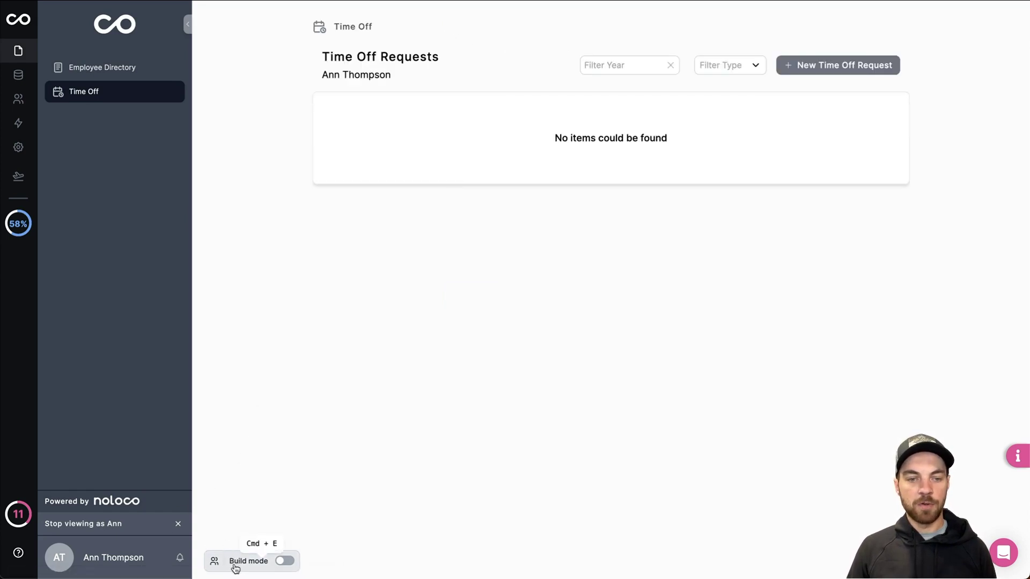
- Preview the portal as the Finance employee and open his profile page
{"action": "left_click", "coordinate": [215, 563]}
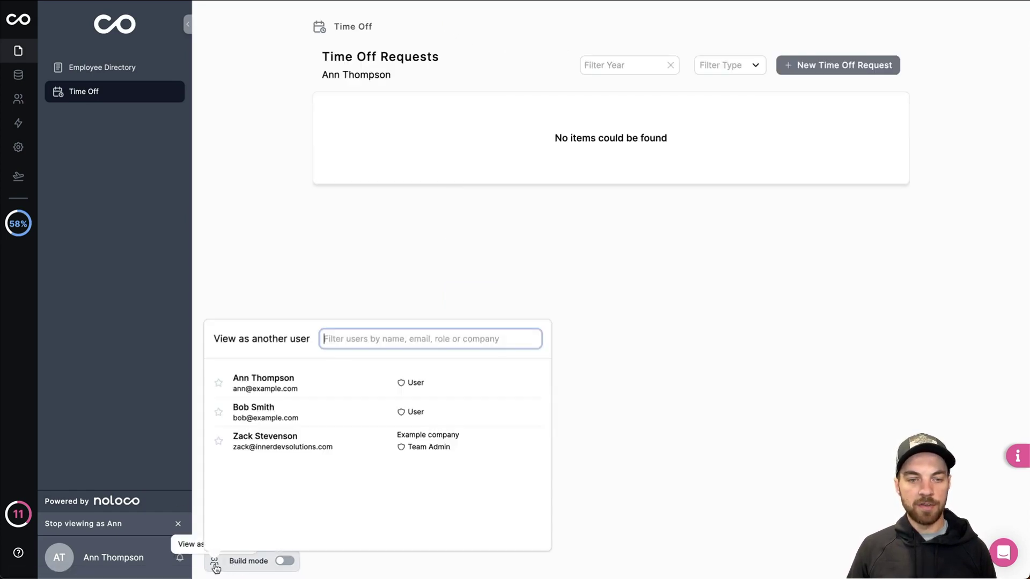
{"action": "left_click", "coordinate": [523, 412]}
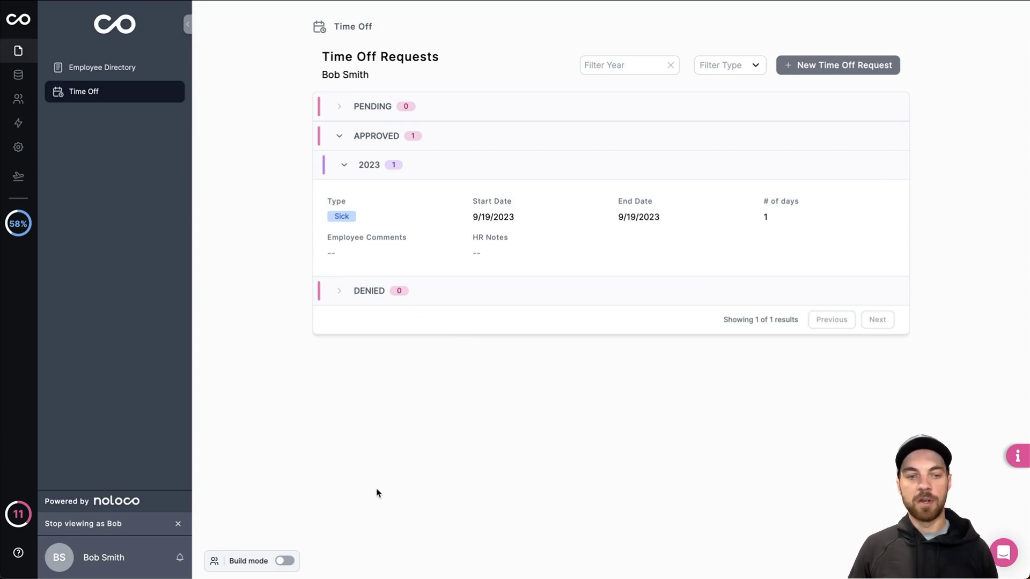
{"action": "left_click", "coordinate": [104, 558]}
{"action": "left_click", "coordinate": [140, 505]}
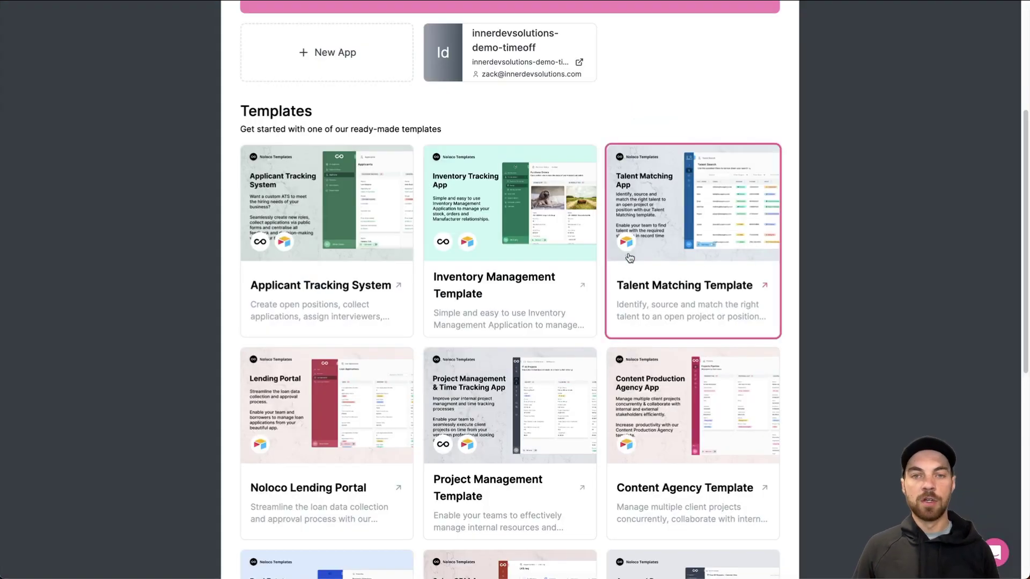
- Create a new SmartSuite-based app named employee-portal-innerdev
{"action": "scroll", "coordinate": [569, 231], "scroll_direction": "up", "scroll_amount": 2}
{"action": "scroll", "coordinate": [537, 220], "scroll_direction": "down", "scroll_amount": 1}
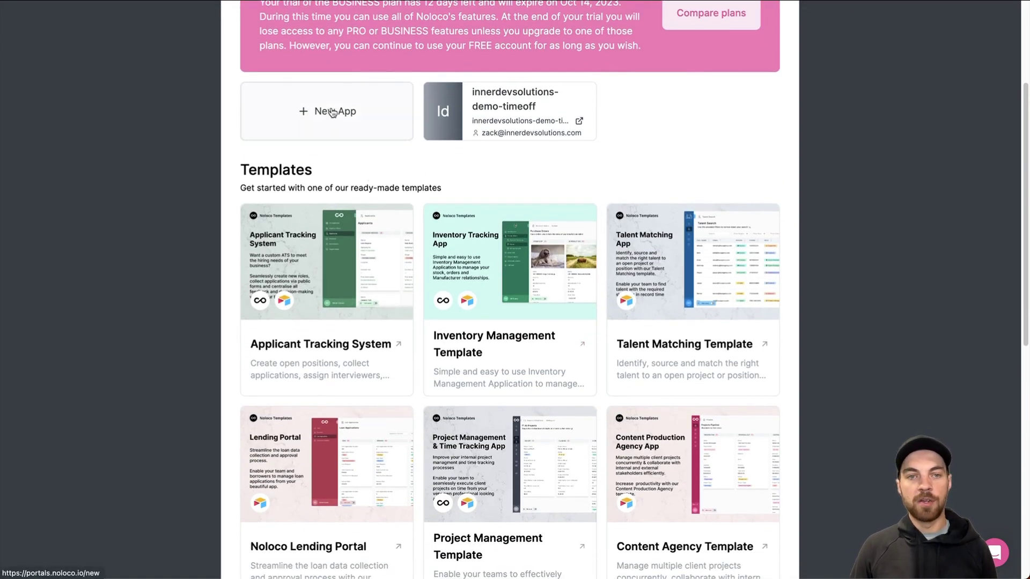
{"action": "left_click", "coordinate": [333, 113]}
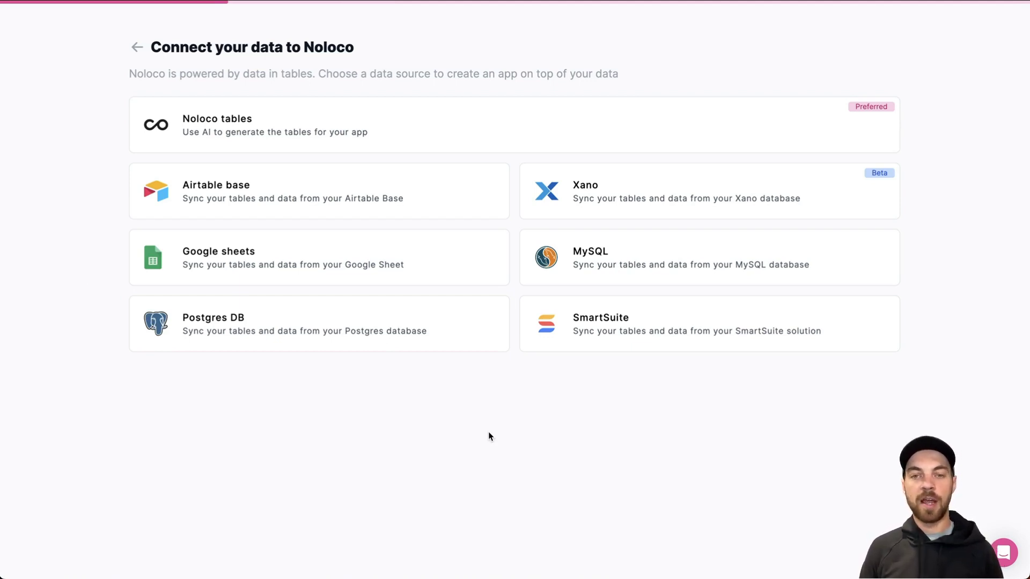
{"action": "left_click", "coordinate": [600, 335]}
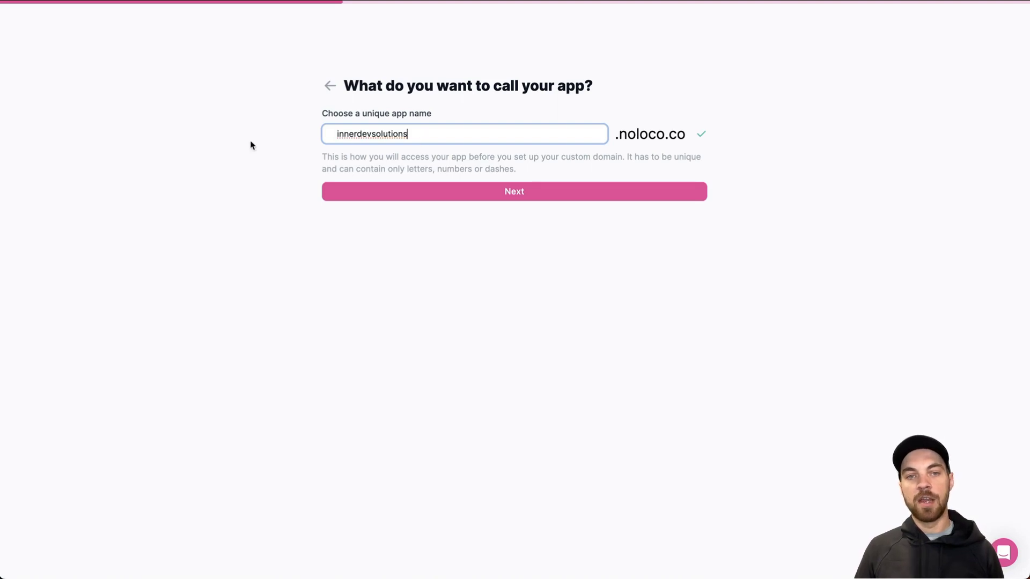
{"action": "double_click", "coordinate": [393, 136]}
{"action": "type", "text": "em"}
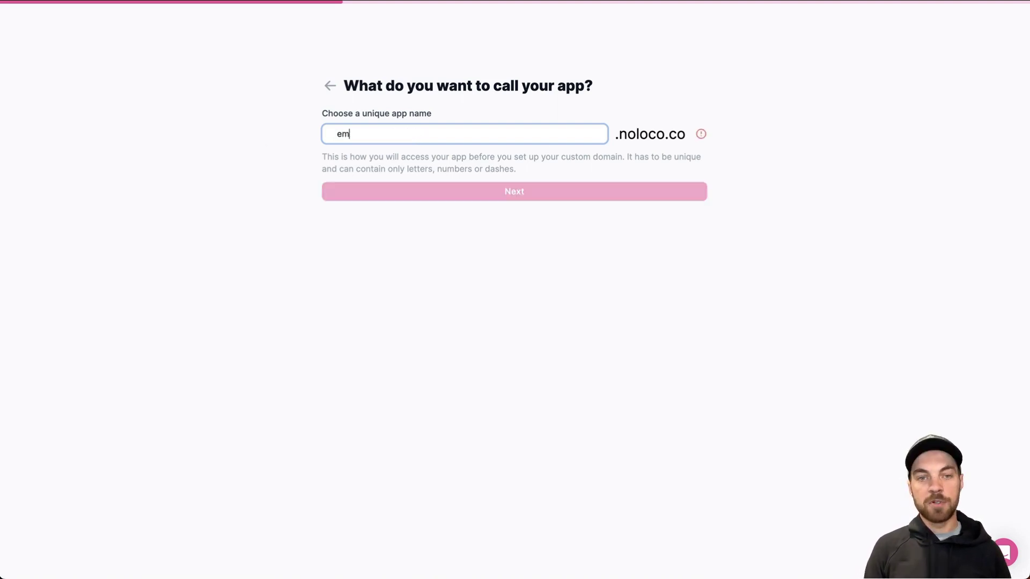
{"action": "type", "text": "ployee-portal-innerdev"}
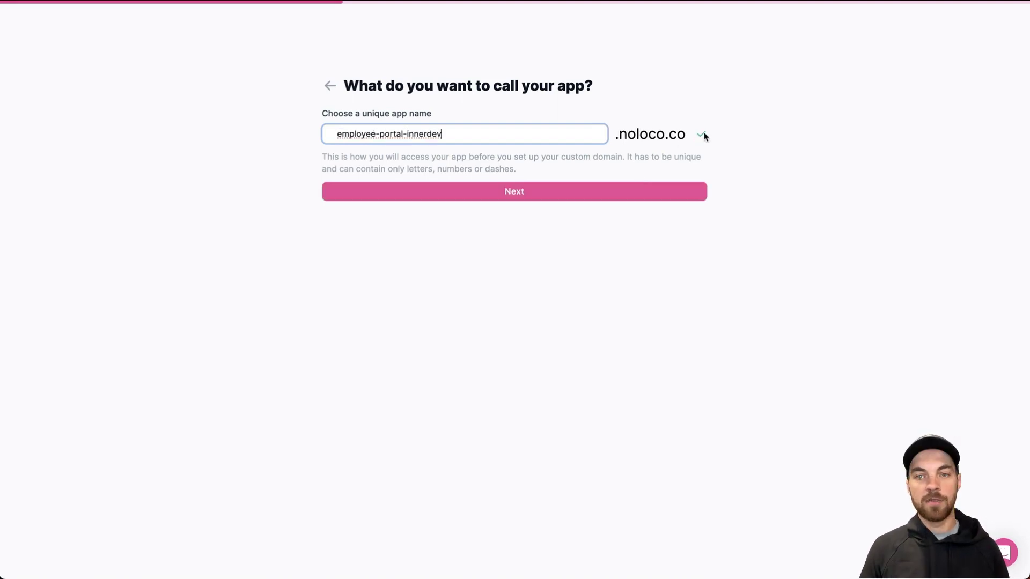
{"action": "left_click", "coordinate": [510, 198]}
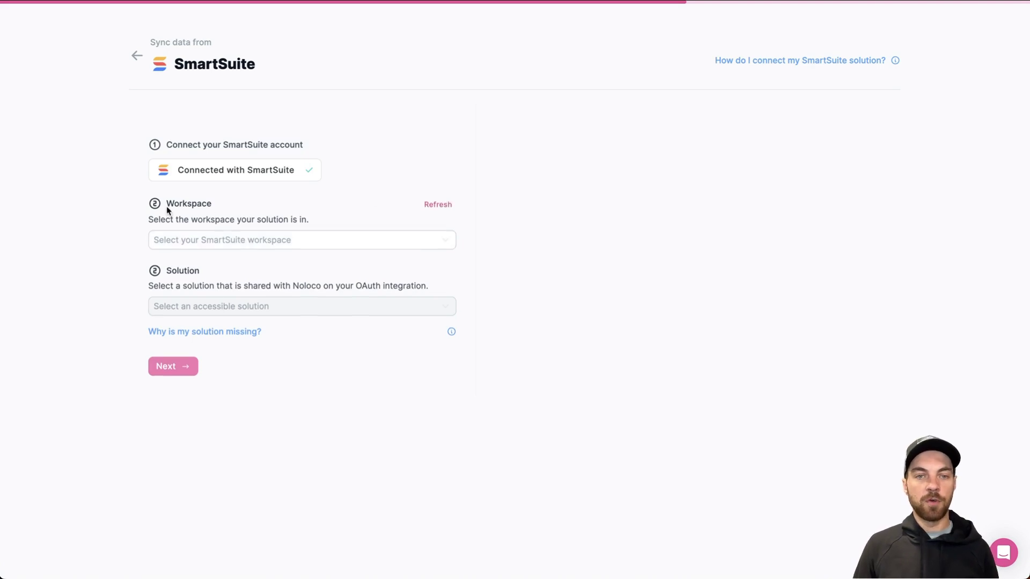
- Select the Demos workspace and the HR Management solution as the SmartSuite source
{"action": "left_click", "coordinate": [202, 244]}
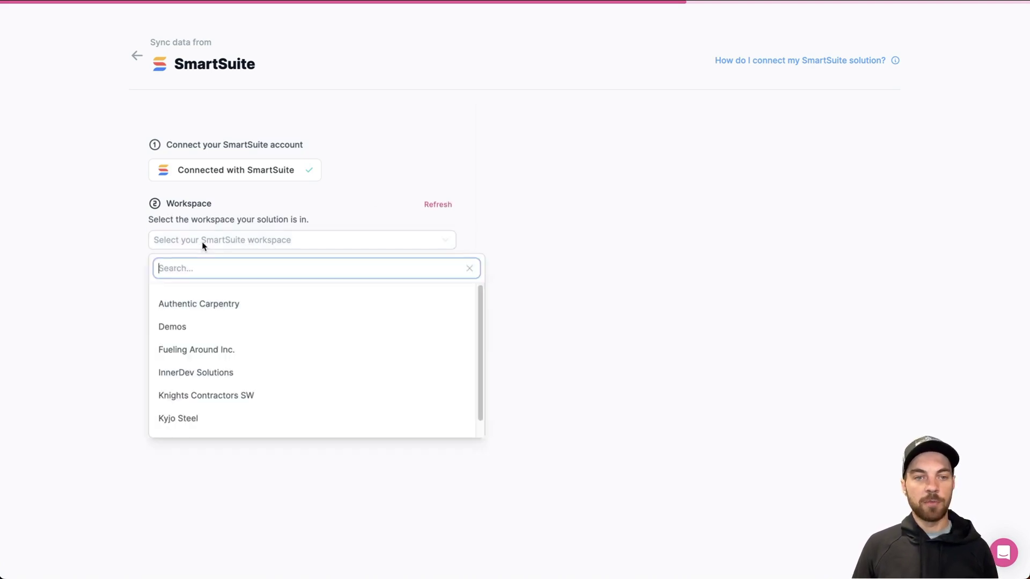
{"action": "left_click", "coordinate": [184, 327]}
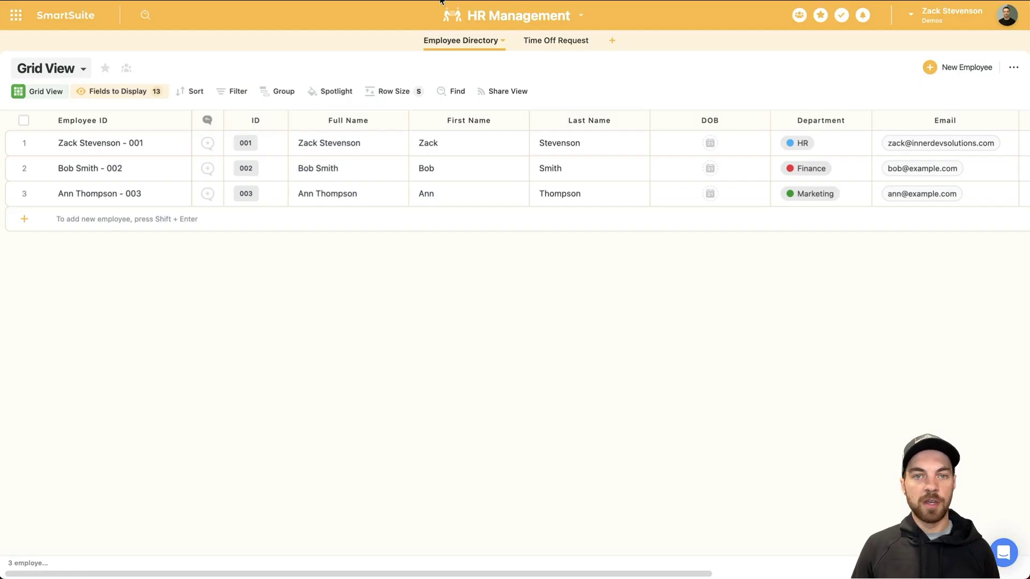
{"action": "left_click", "coordinate": [263, 303]}
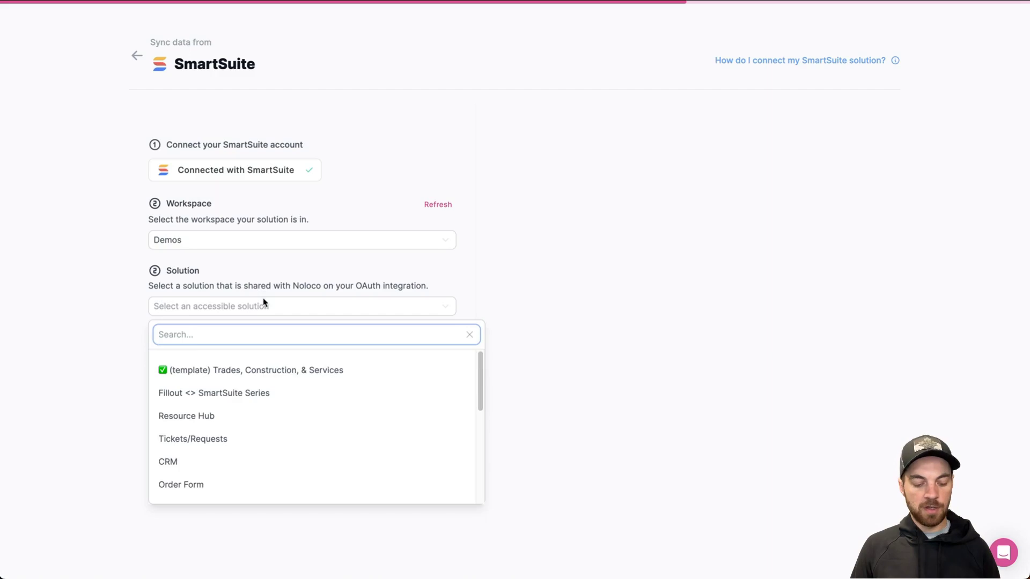
{"action": "type", "text": "hr"}
{"action": "left_click", "coordinate": [259, 376]}
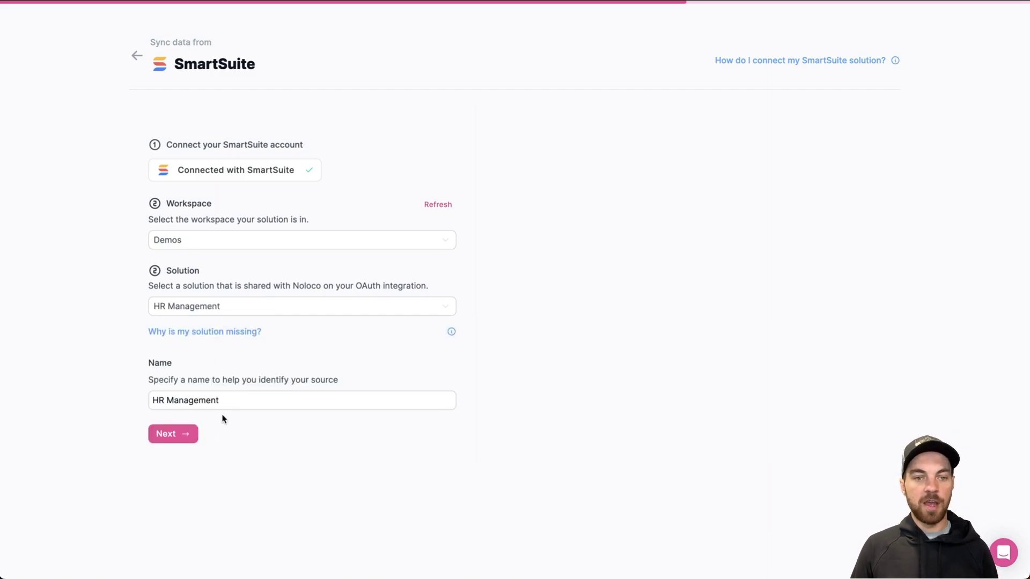
- Name the data source 'HR Management - Demo' and start connecting
{"action": "left_click", "coordinate": [237, 400]}
{"action": "type", "text": "- Demo"}
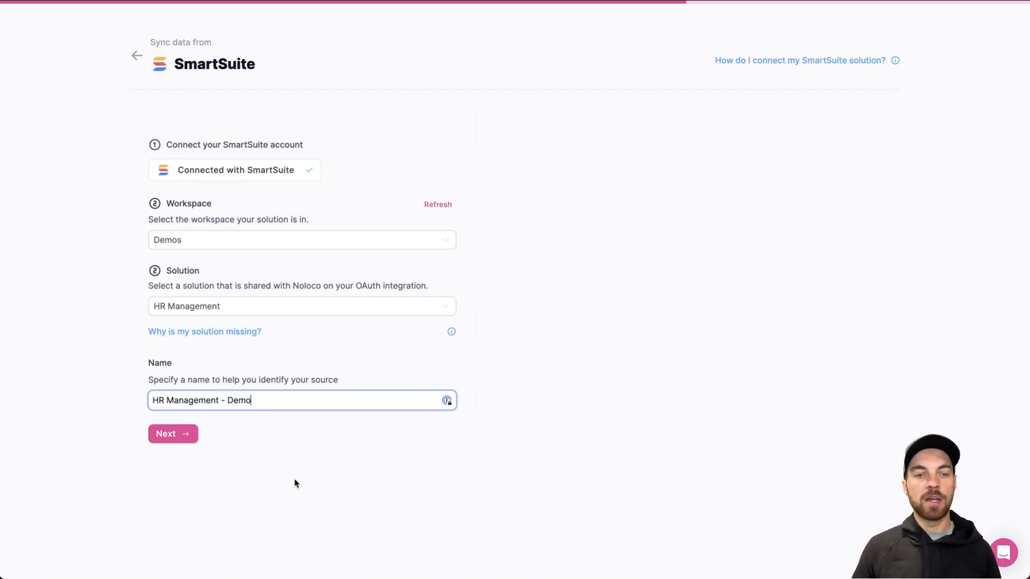
{"action": "key", "text": "Return"}
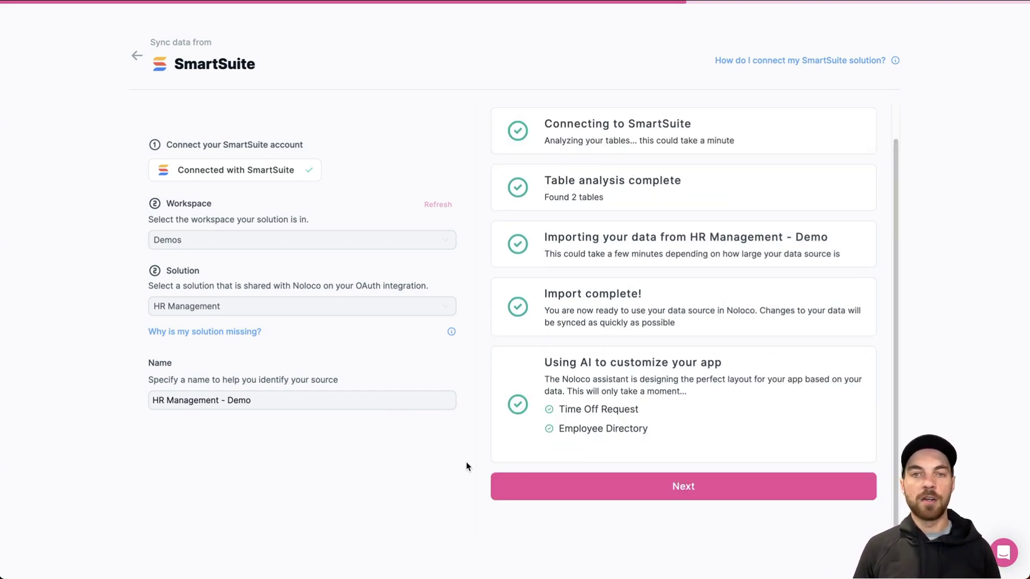
- Finish setup and open the generated Time Off Request app
{"action": "left_click", "coordinate": [679, 494]}
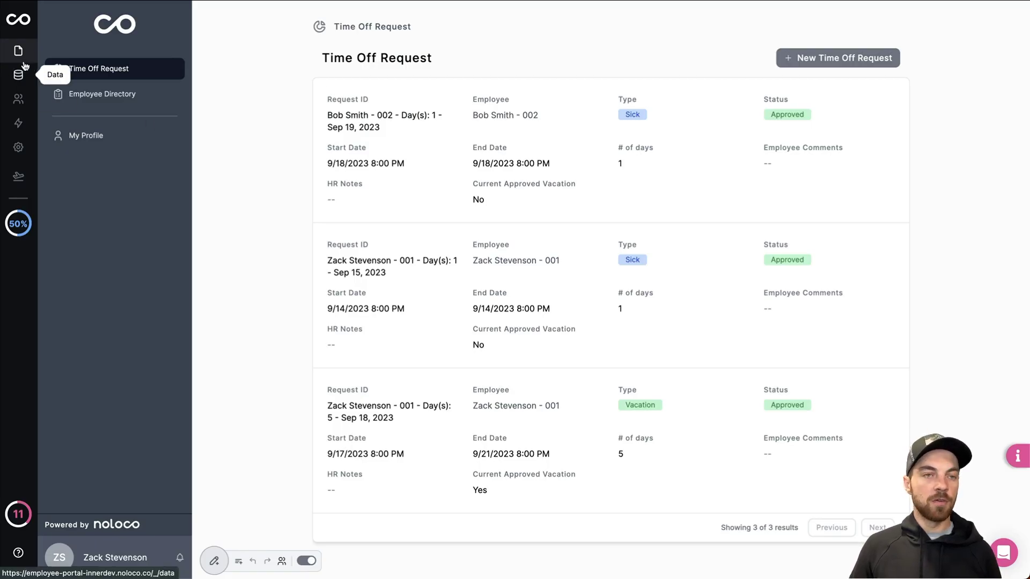
- Create a new user list named myUsers using the Employee Directory table
{"action": "left_click", "coordinate": [19, 104]}
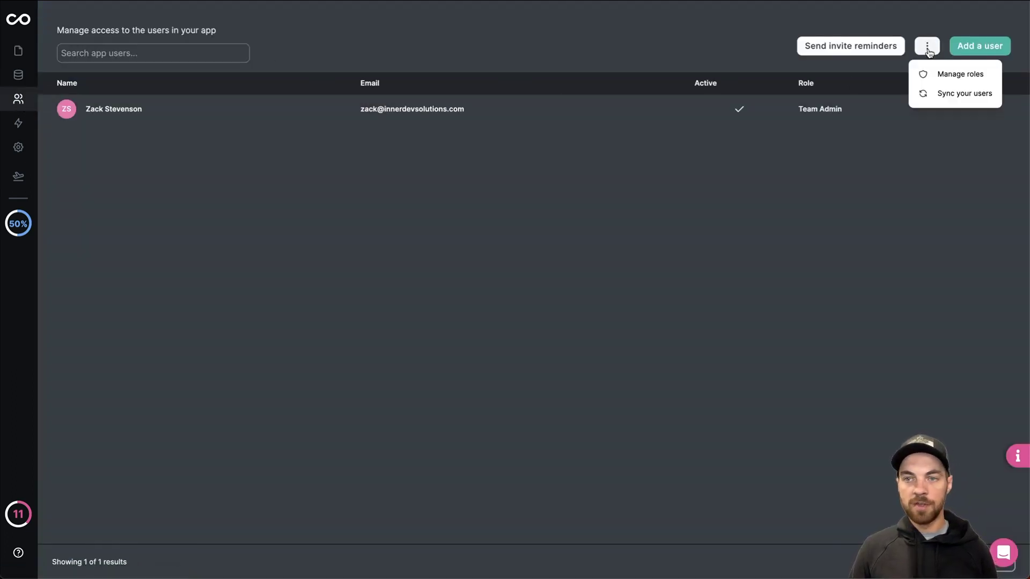
{"action": "left_click", "coordinate": [951, 96]}
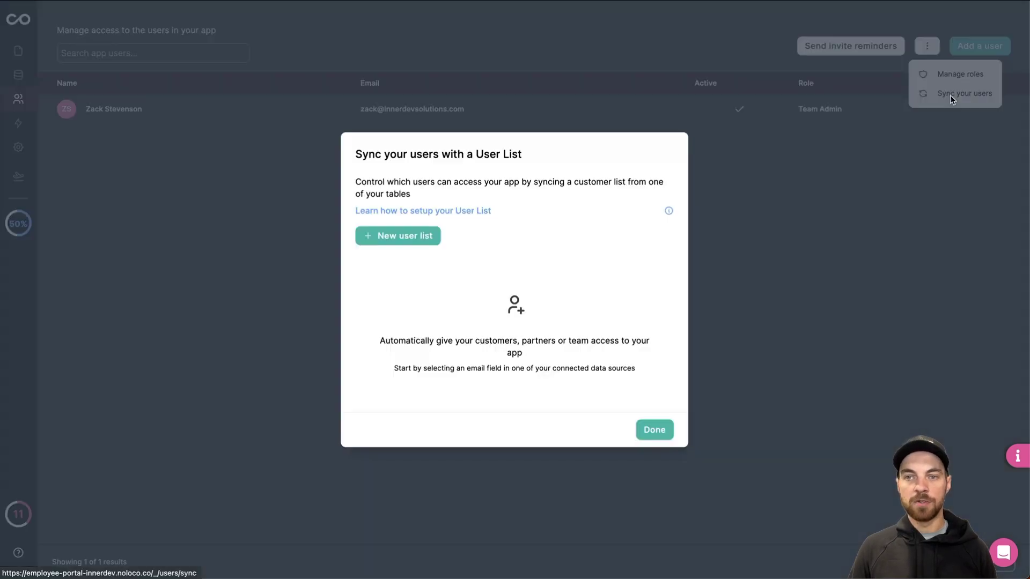
{"action": "left_click", "coordinate": [401, 237]}
{"action": "left_click", "coordinate": [365, 217]}
{"action": "type", "text": "myUse"}
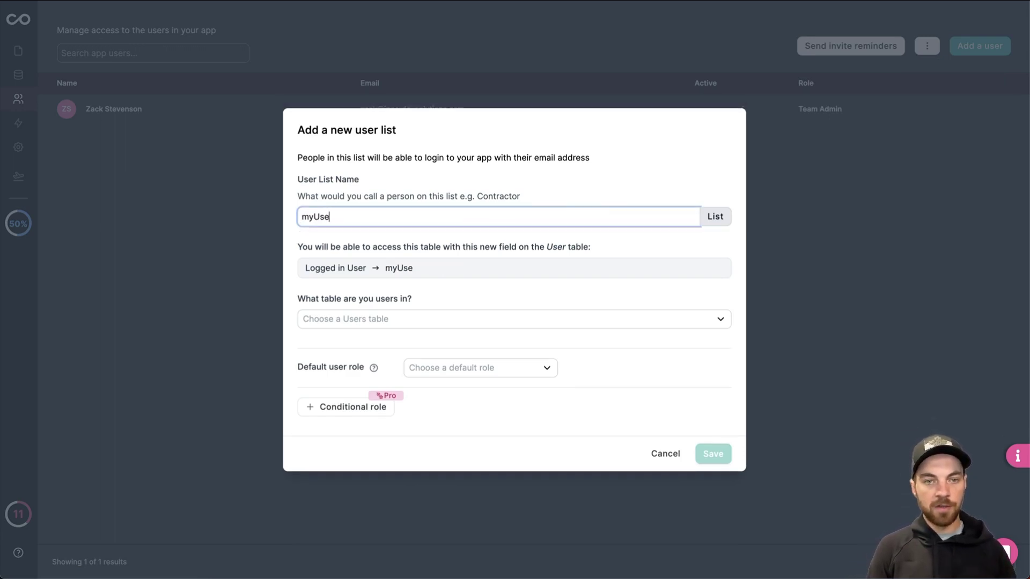
{"action": "type", "text": "rs"}
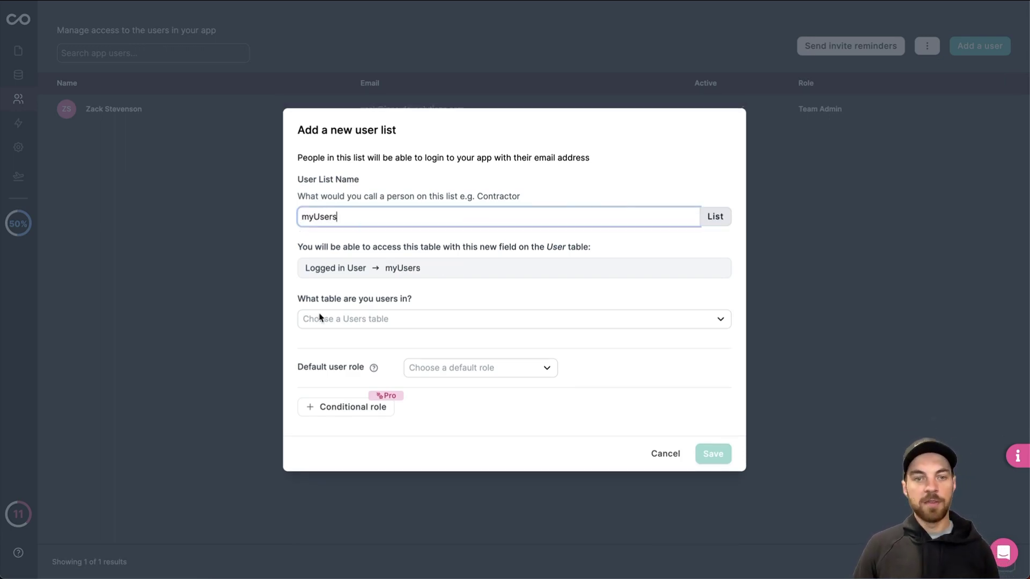
{"action": "left_click", "coordinate": [384, 320]}
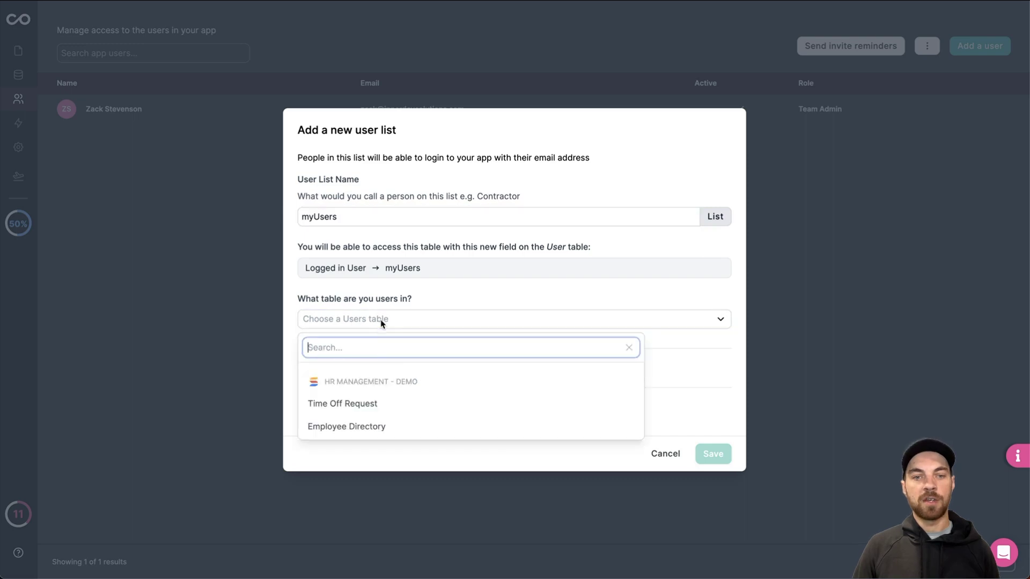
{"action": "left_click", "coordinate": [357, 429]}
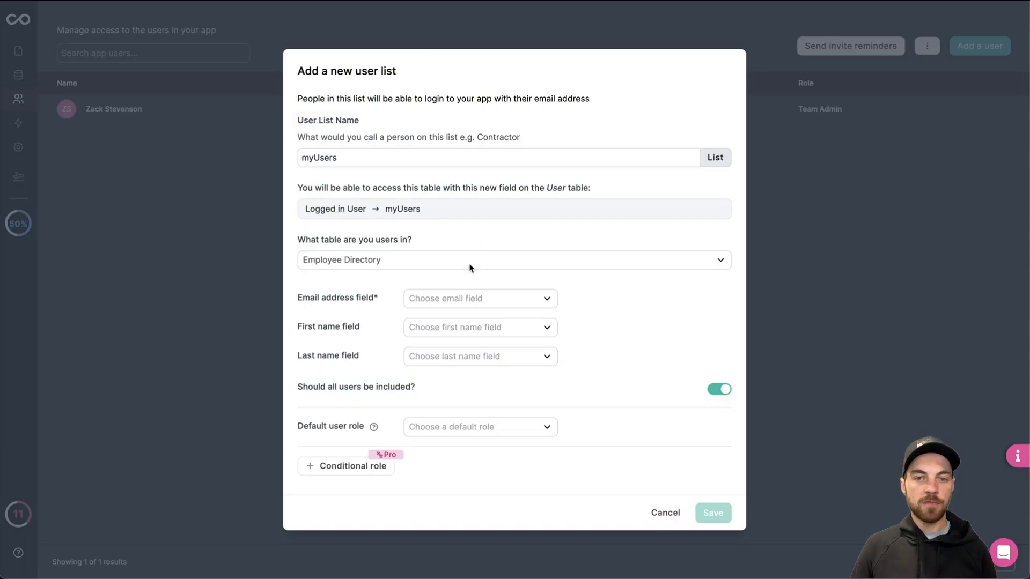
- Map the Email, First Name and Last Name fields for the synced users
{"action": "left_click", "coordinate": [487, 302]}
{"action": "left_click", "coordinate": [456, 455]}
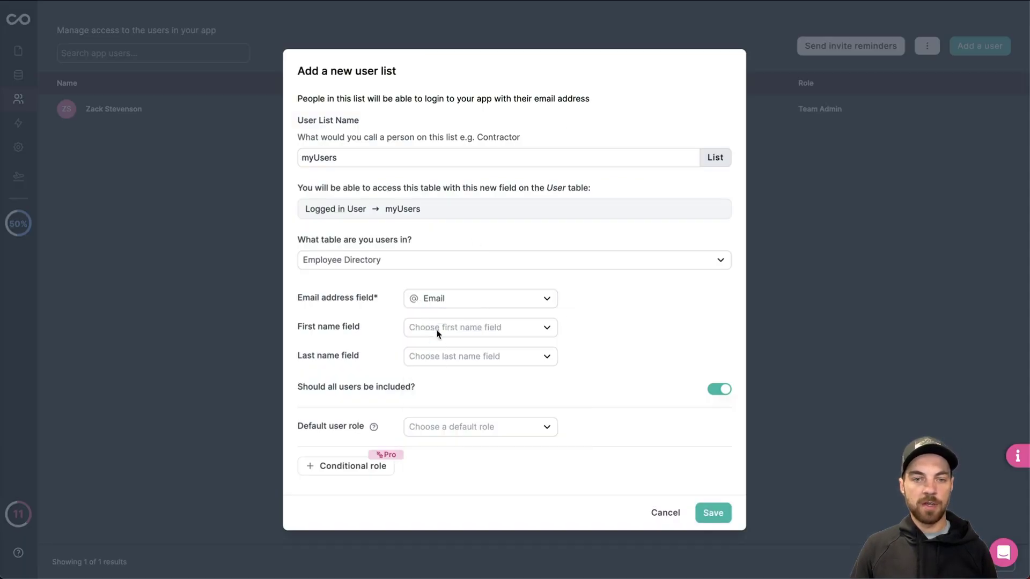
{"action": "left_click", "coordinate": [450, 327]}
{"action": "scroll", "coordinate": [460, 481], "scroll_direction": "down", "scroll_amount": 3}
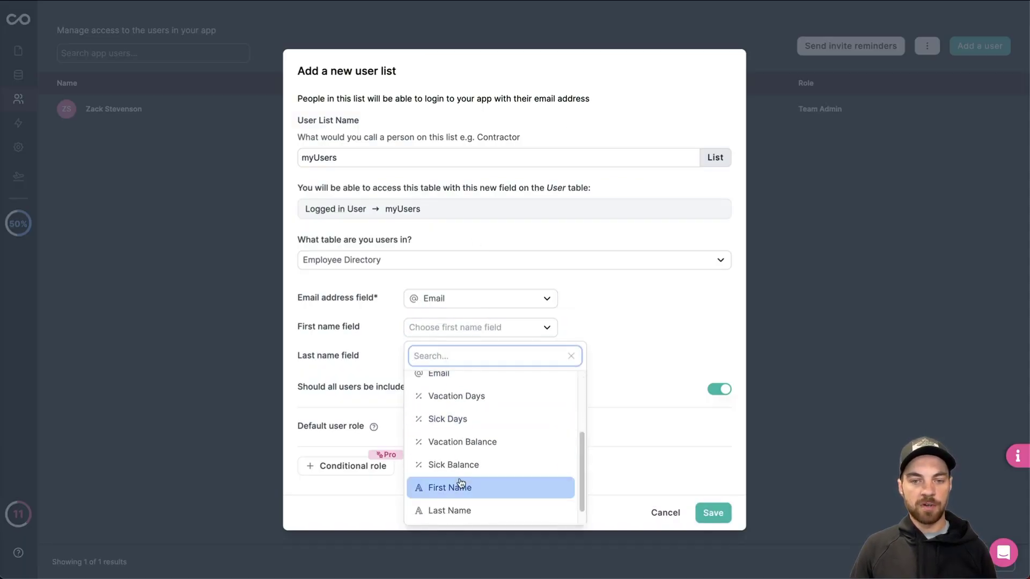
{"action": "left_click", "coordinate": [461, 489]}
{"action": "left_click", "coordinate": [478, 356]}
{"action": "scroll", "coordinate": [485, 472], "scroll_direction": "down", "scroll_amount": 3}
{"action": "left_click", "coordinate": [472, 518]}
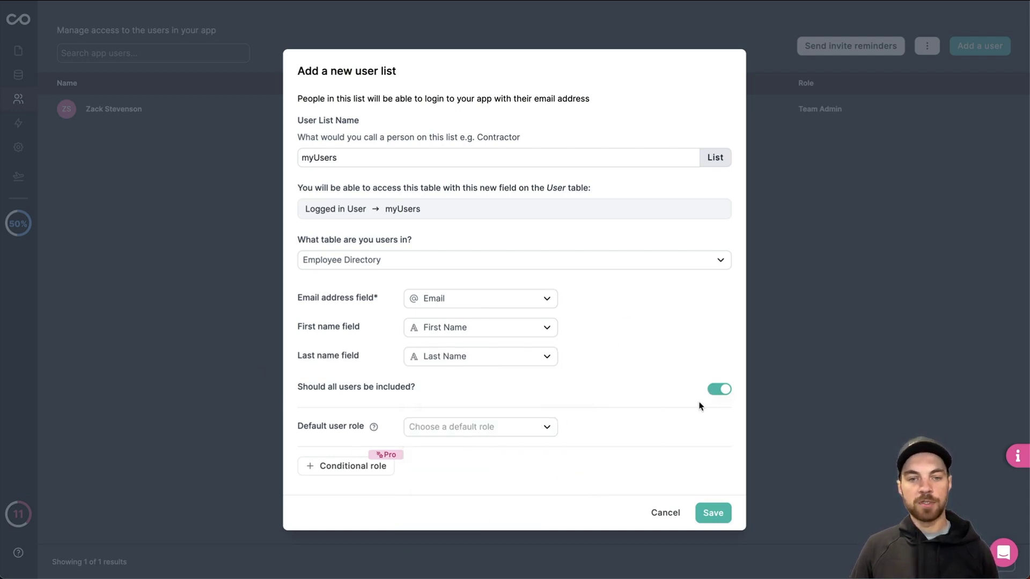
- Set the default role to User, save the myUsers list, and close the sync window
{"action": "left_click", "coordinate": [467, 428]}
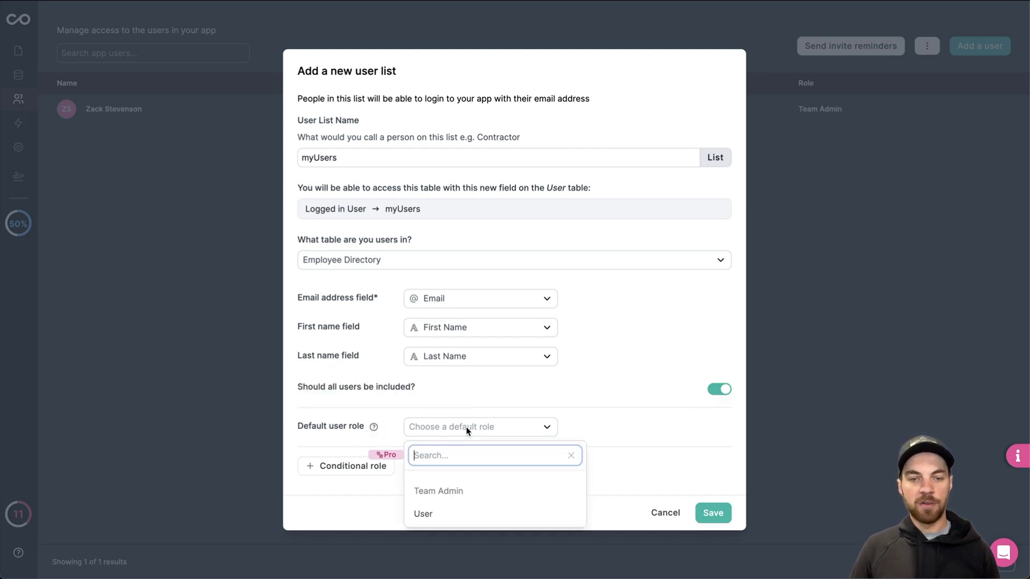
{"action": "left_click", "coordinate": [440, 517]}
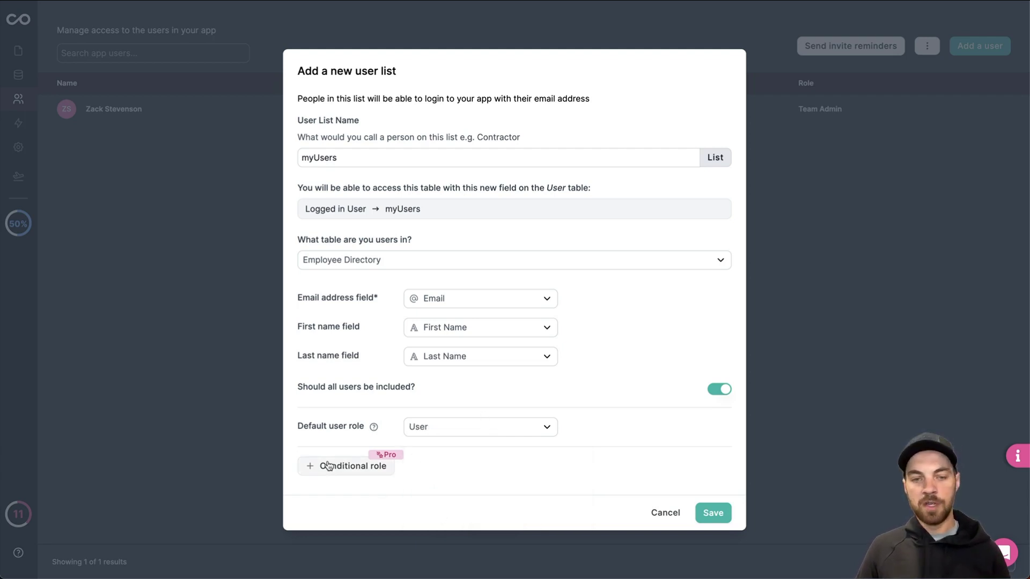
{"action": "mouse_move", "coordinate": [403, 462]}
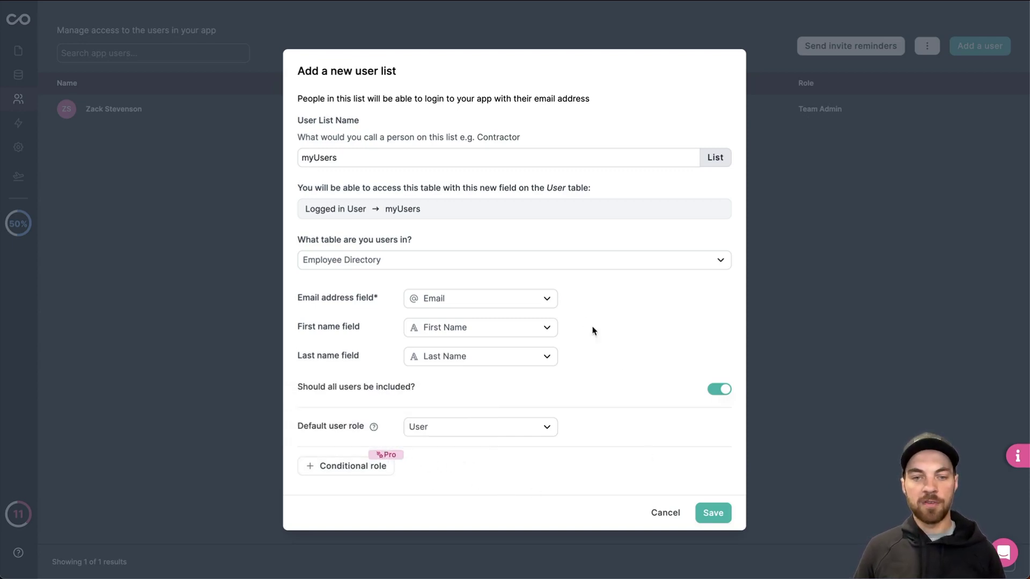
{"action": "left_click", "coordinate": [709, 515]}
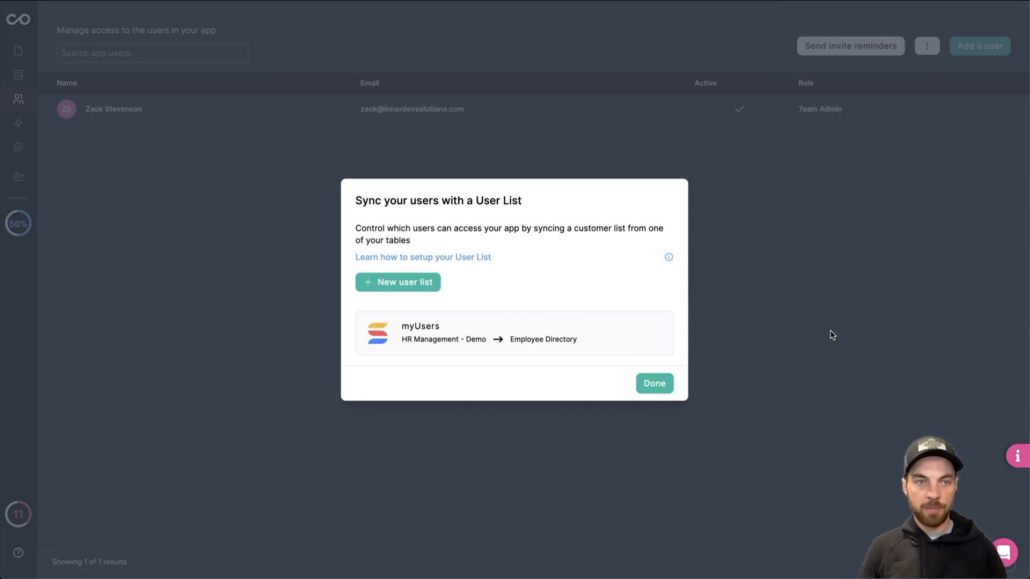
{"action": "left_click", "coordinate": [654, 384]}
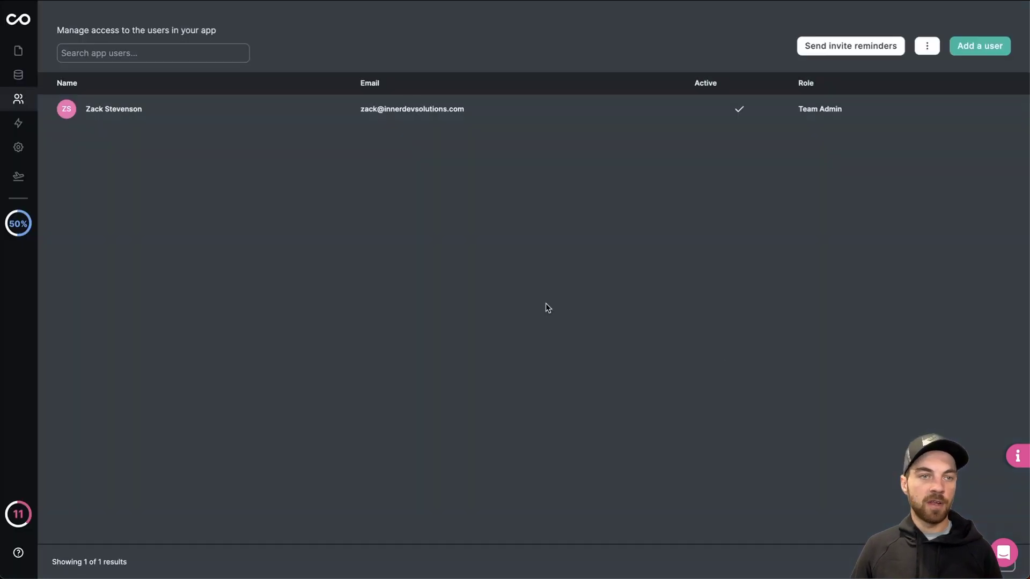
- View the HR Management - Demo Time Off Request and Employee Directory records in Data
{"action": "left_click", "coordinate": [19, 51]}
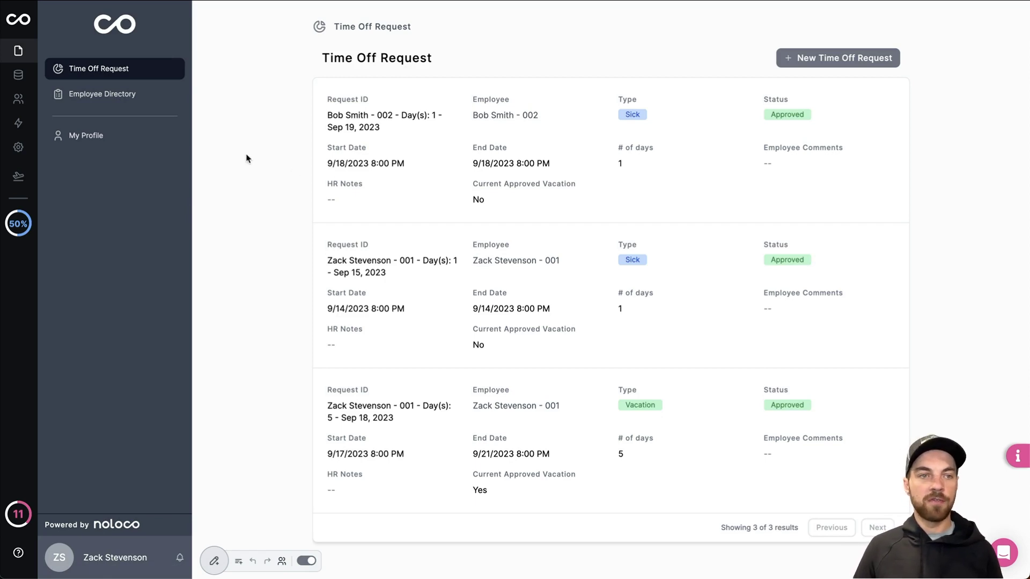
{"action": "left_click", "coordinate": [19, 77]}
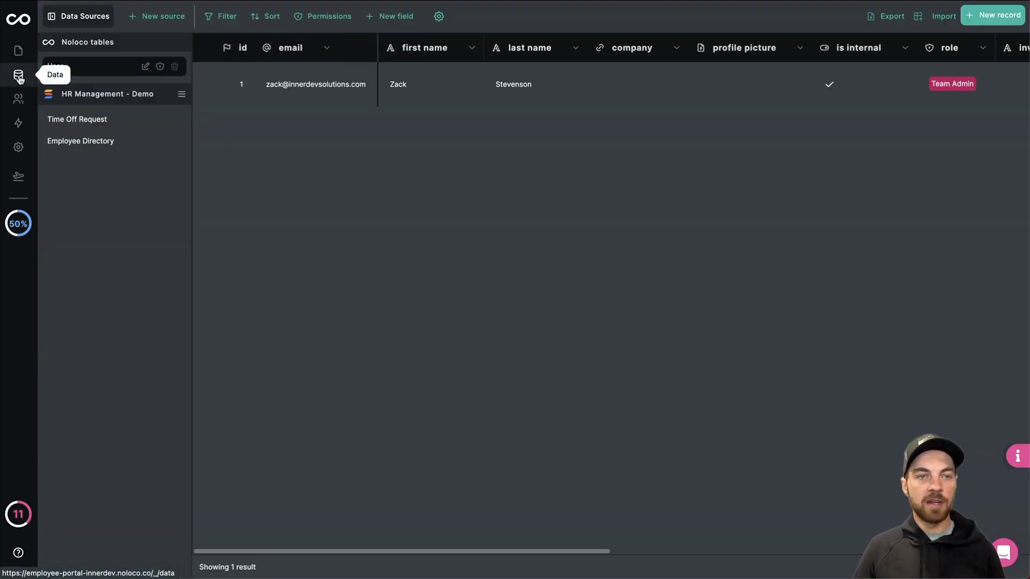
{"action": "mouse_move", "coordinate": [61, 94]}
{"action": "left_mouse_down"}
{"action": "mouse_move", "coordinate": [157, 100]}
{"action": "mouse_move", "coordinate": [59, 96]}
{"action": "left_mouse_up"}
{"action": "left_click", "coordinate": [156, 99]}
{"action": "left_click", "coordinate": [80, 128]}
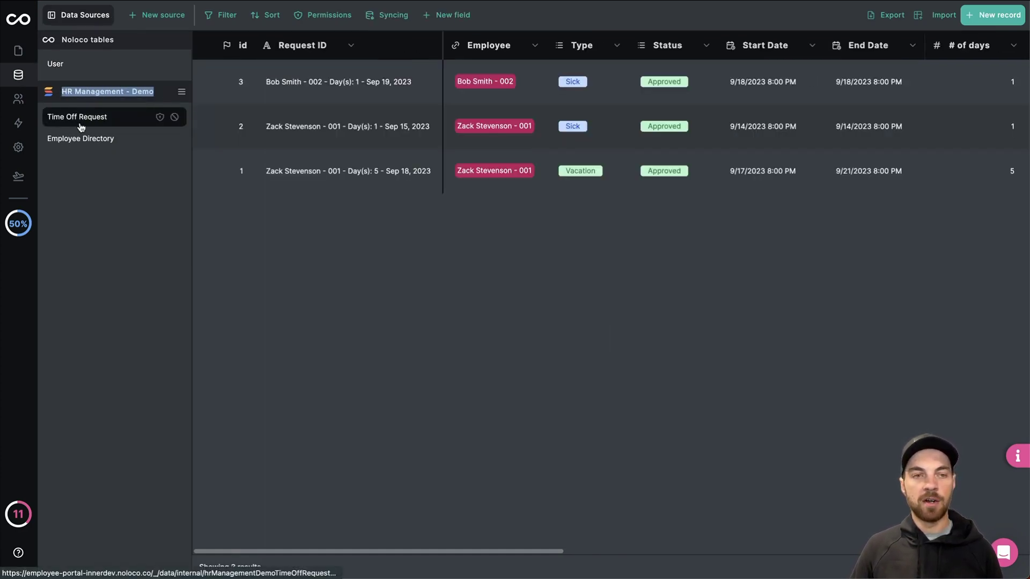
{"action": "left_click", "coordinate": [84, 141]}
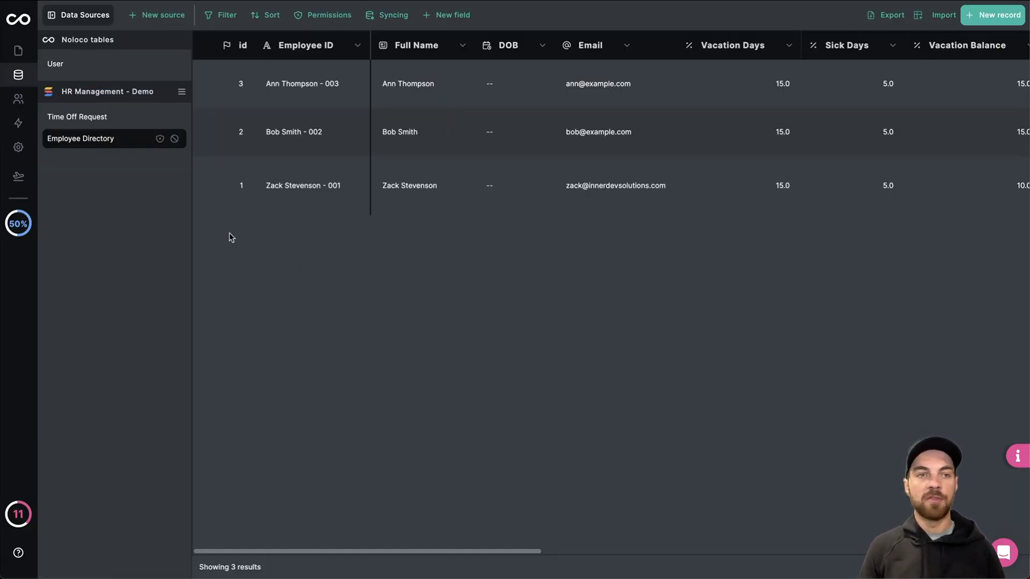
- Return to the app's pages and open the Employee Directory page
{"action": "left_click", "coordinate": [18, 52]}
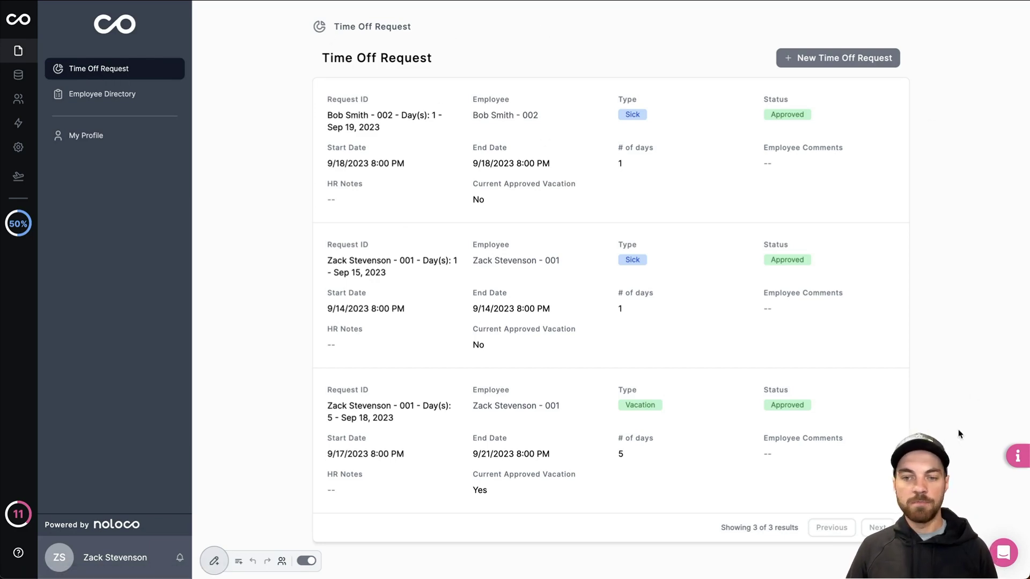
{"action": "left_click", "coordinate": [109, 101]}
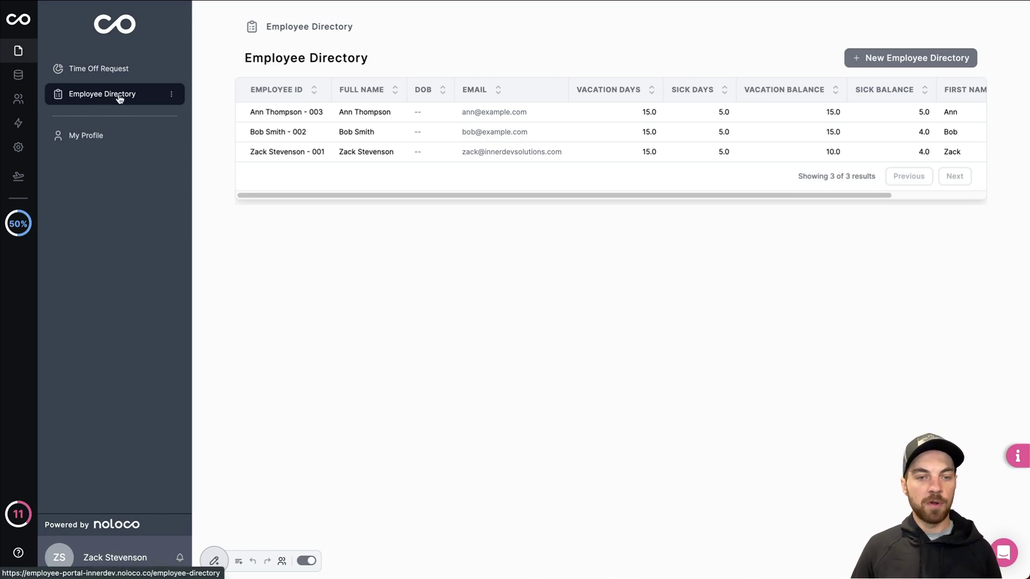
- Change the Employee Directory display from table to Rows, after briefly trying Cards
{"action": "left_click", "coordinate": [214, 563]}
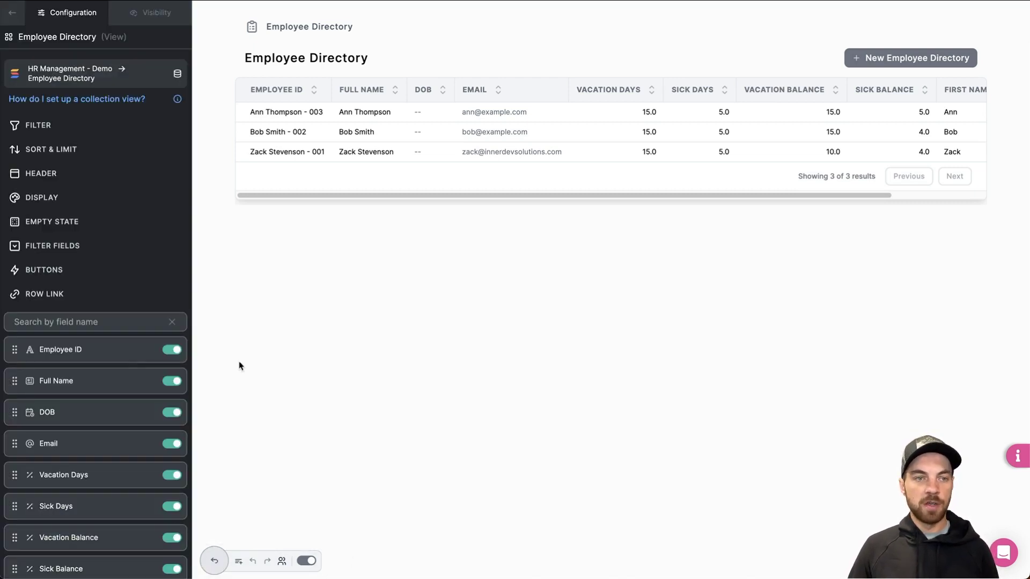
{"action": "left_click", "coordinate": [40, 199]}
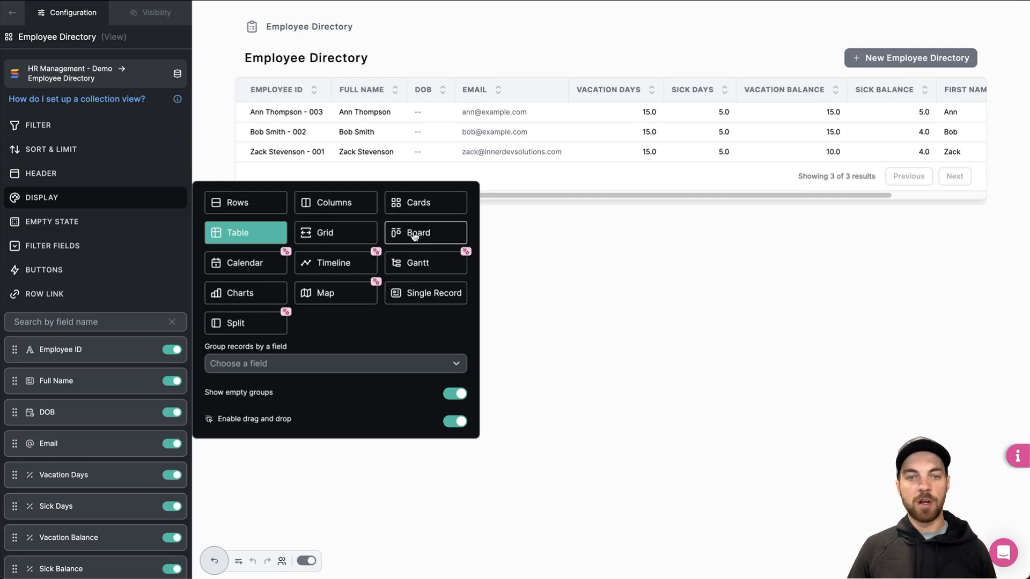
{"action": "left_click", "coordinate": [399, 209]}
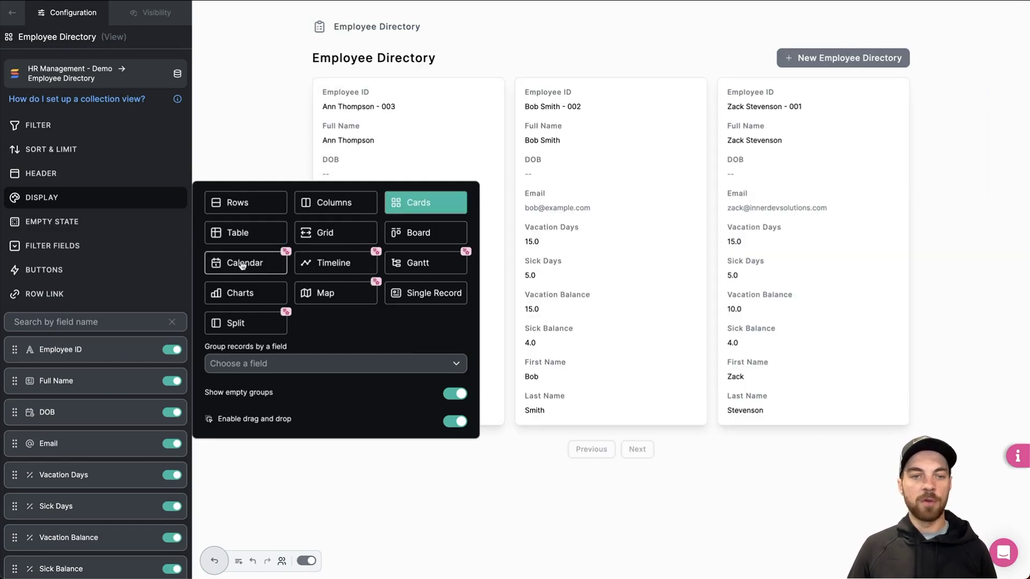
{"action": "left_click", "coordinate": [238, 207]}
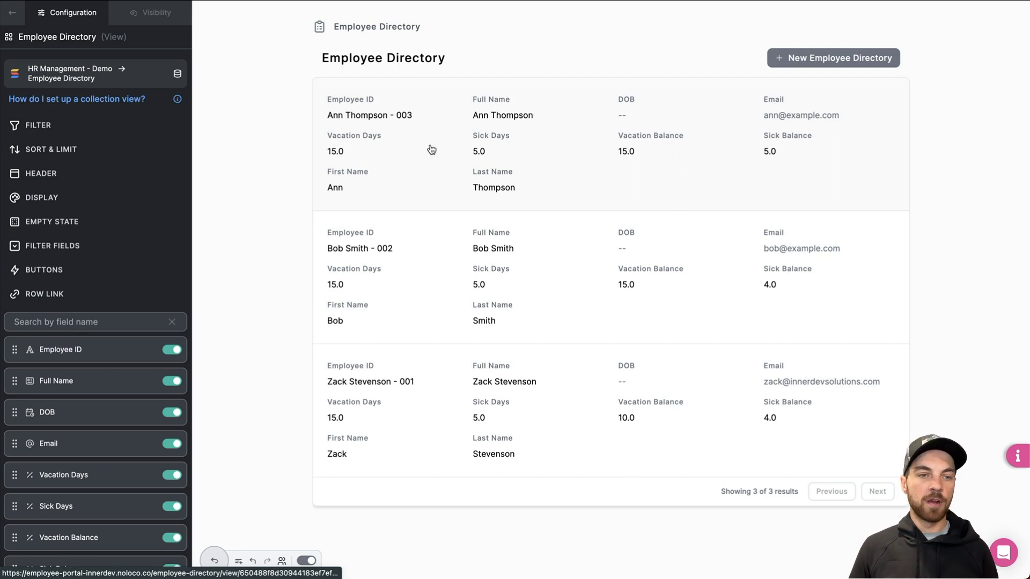
- Show the Department field on the directory rows and hide First Name and Last Name
{"action": "scroll", "coordinate": [81, 277], "scroll_direction": "down", "scroll_amount": 1}
{"action": "scroll", "coordinate": [87, 359], "scroll_direction": "down", "scroll_amount": 8}
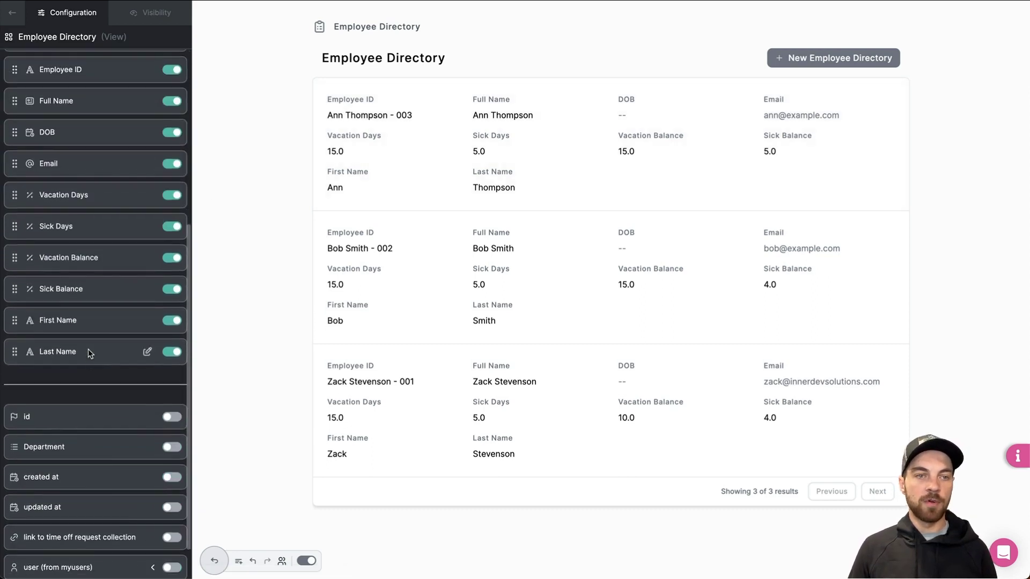
{"action": "scroll", "coordinate": [88, 350], "scroll_direction": "up", "scroll_amount": 4}
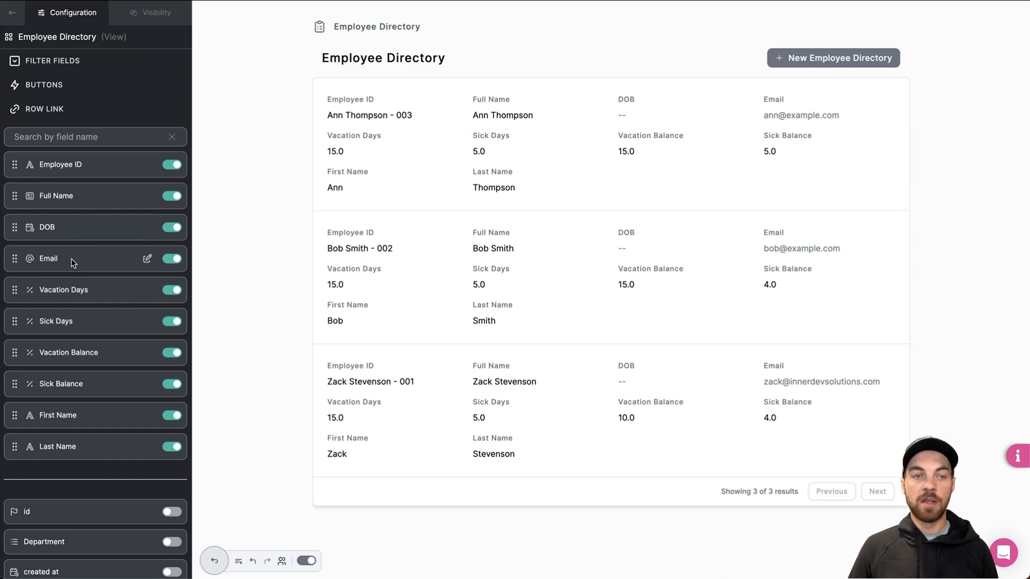
{"action": "scroll", "coordinate": [75, 269], "scroll_direction": "down", "scroll_amount": 5}
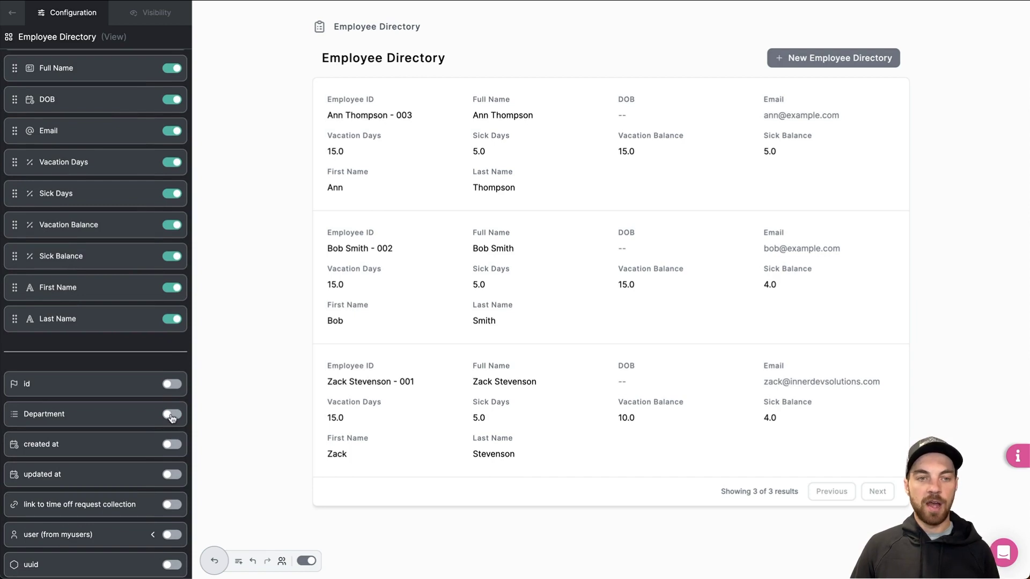
{"action": "left_click", "coordinate": [169, 416]}
{"action": "left_click", "coordinate": [172, 287]}
{"action": "left_click", "coordinate": [172, 288]}
- Hide Sick Balance, Vacation Balance, Sick Days, Vacation Days, DOB and Employee ID fields
{"action": "left_click", "coordinate": [172, 257]}
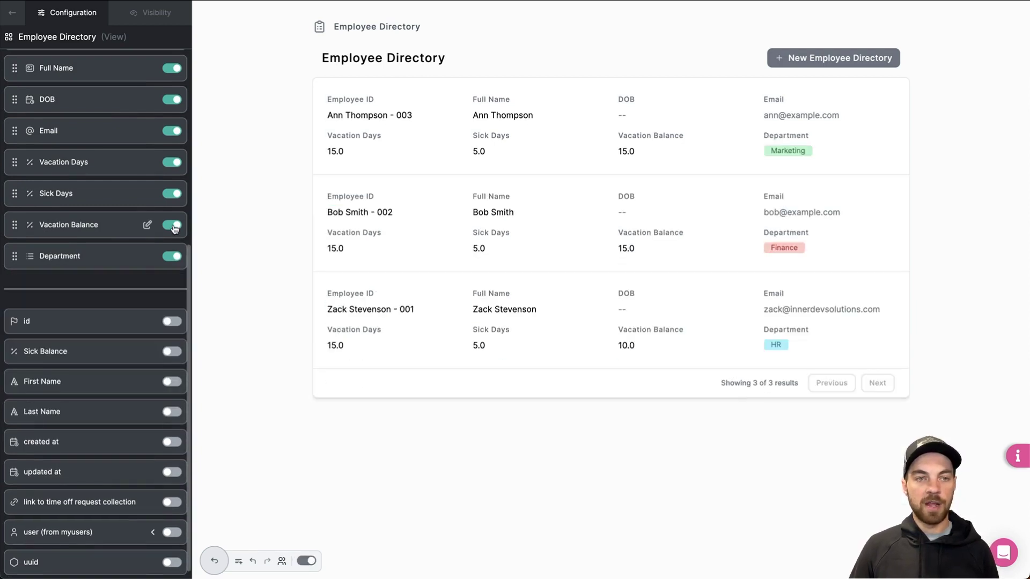
{"action": "left_click", "coordinate": [171, 225]}
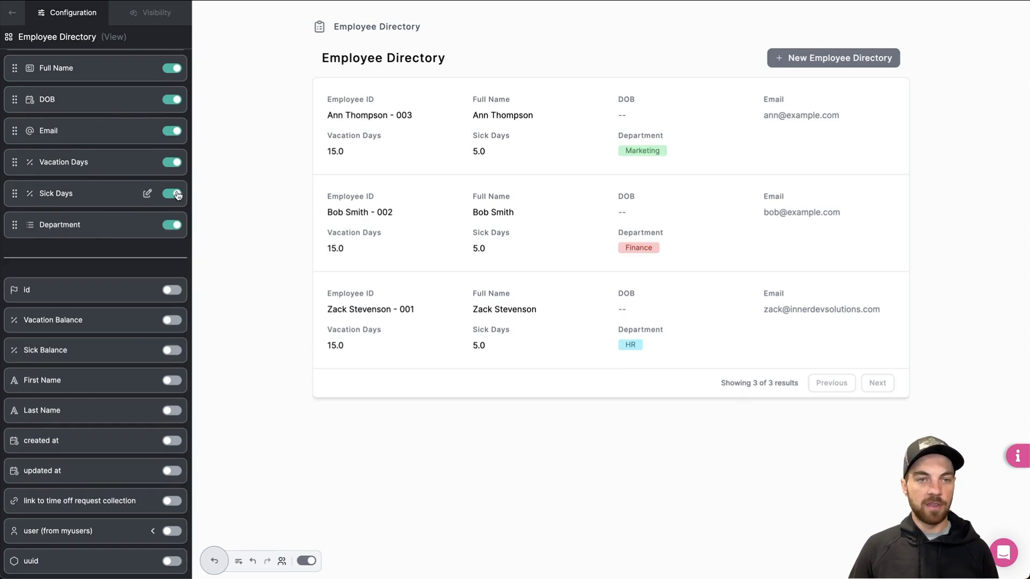
{"action": "left_click", "coordinate": [172, 194]}
{"action": "left_click", "coordinate": [173, 162]}
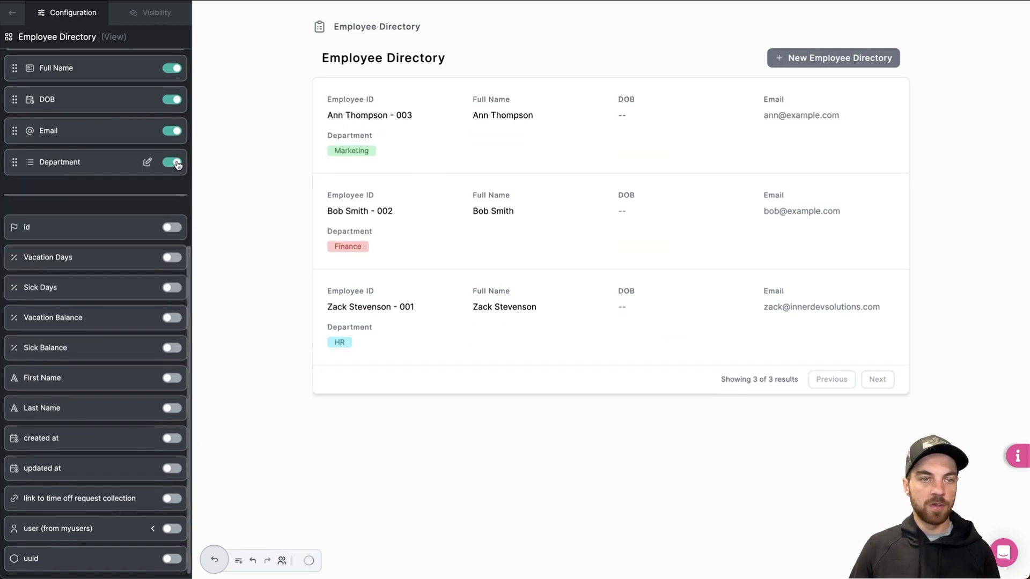
{"action": "left_click", "coordinate": [172, 100]}
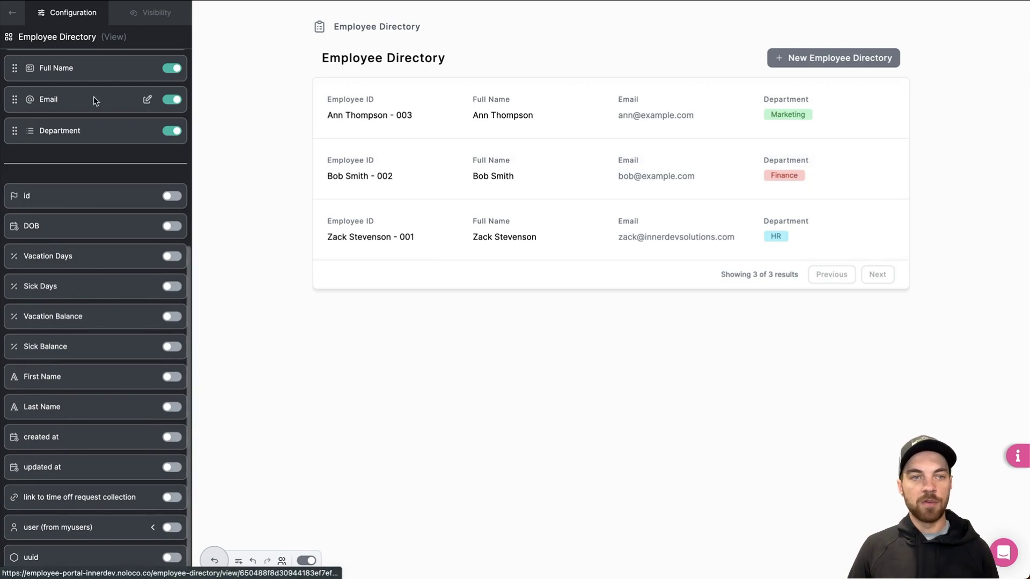
{"action": "scroll", "coordinate": [129, 107], "scroll_direction": "up", "scroll_amount": 3}
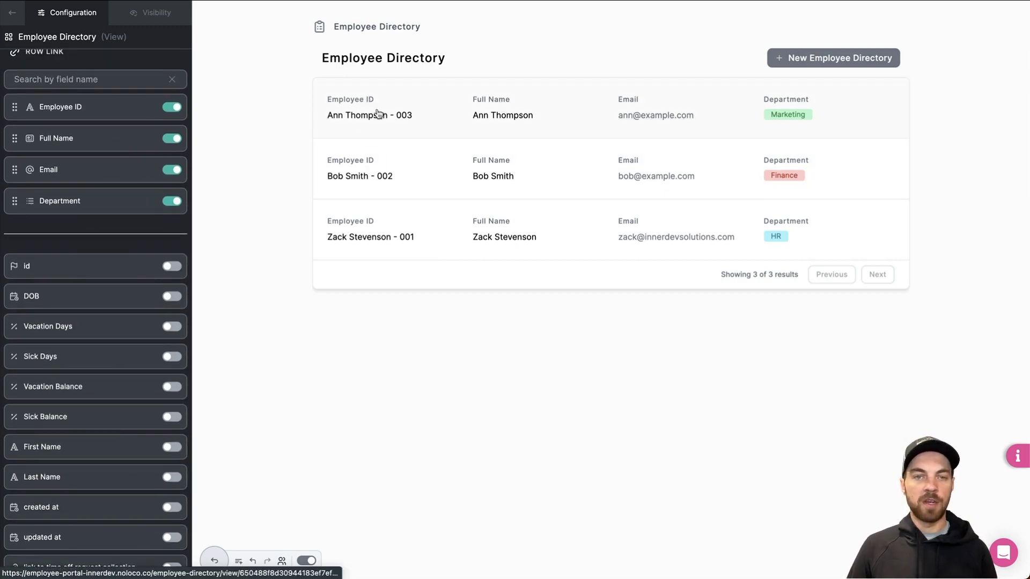
{"action": "left_click", "coordinate": [173, 108]}
{"action": "scroll", "coordinate": [71, 292], "scroll_direction": "up", "scroll_amount": 4}
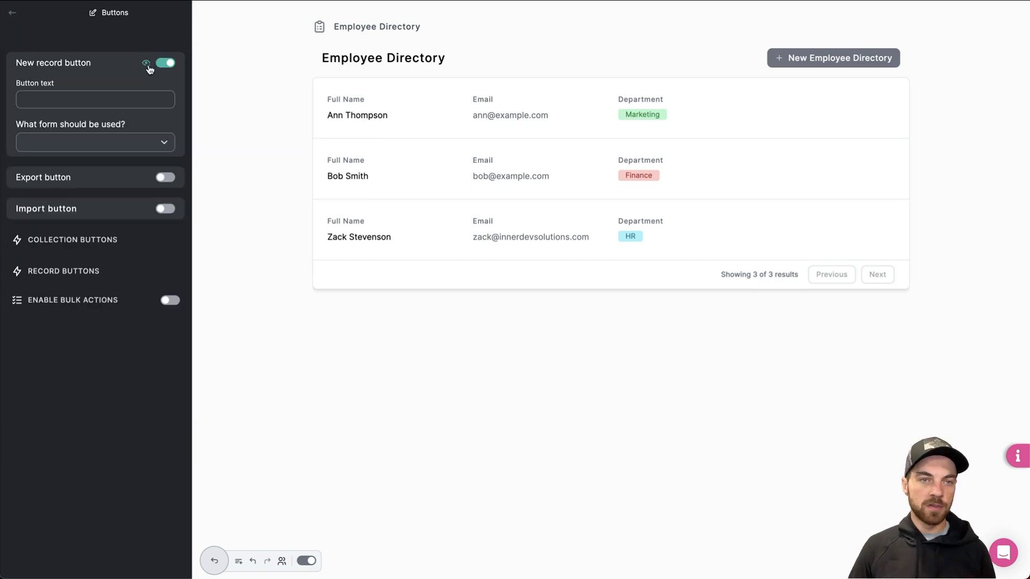
- Preview the portal as the Team Admin user
{"action": "left_click", "coordinate": [145, 63]}
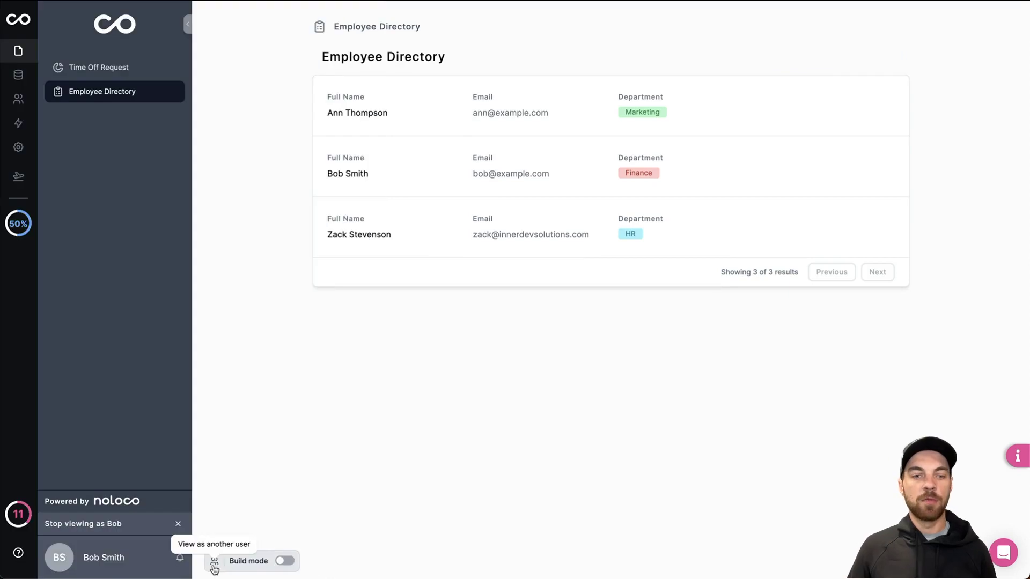
{"action": "left_click", "coordinate": [214, 564]}
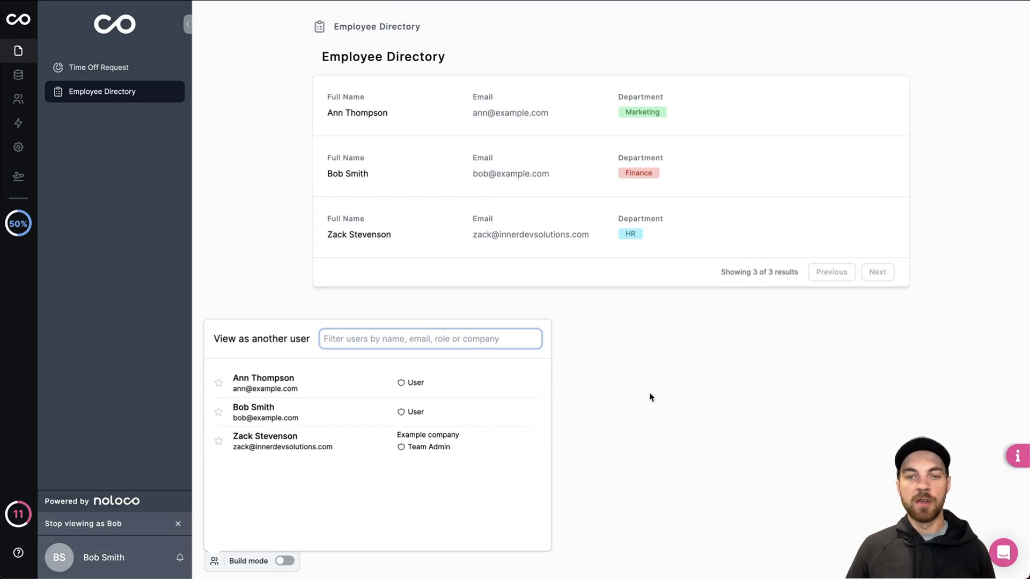
{"action": "left_click", "coordinate": [683, 403]}
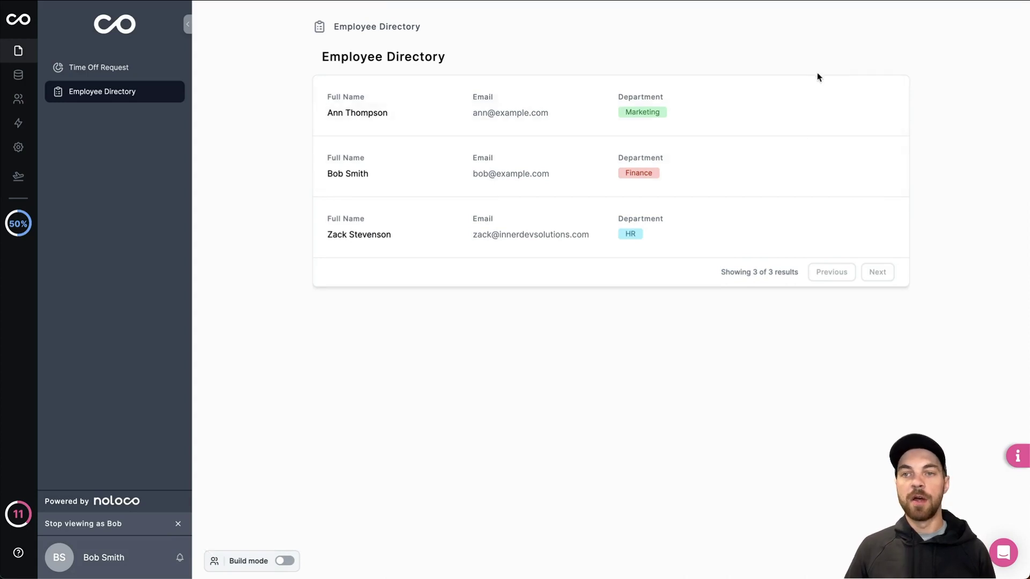
{"action": "left_click", "coordinate": [214, 561]}
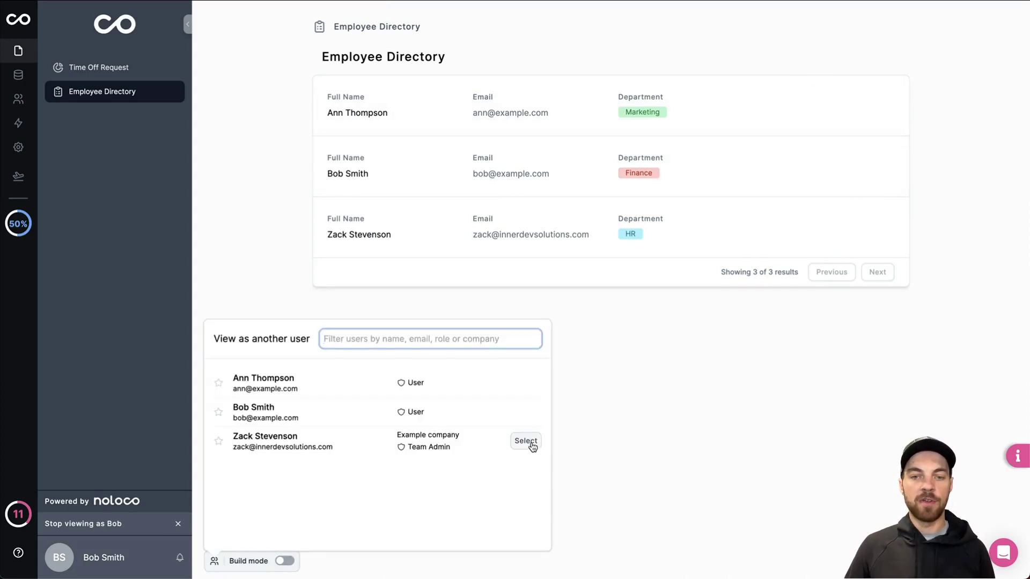
{"action": "left_click", "coordinate": [530, 444]}
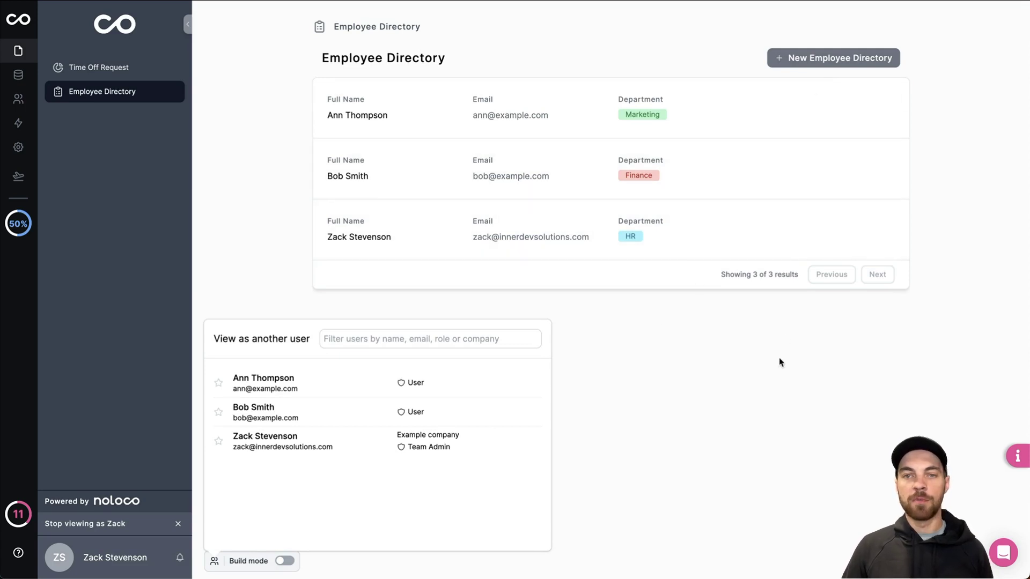
{"action": "left_click", "coordinate": [679, 431]}
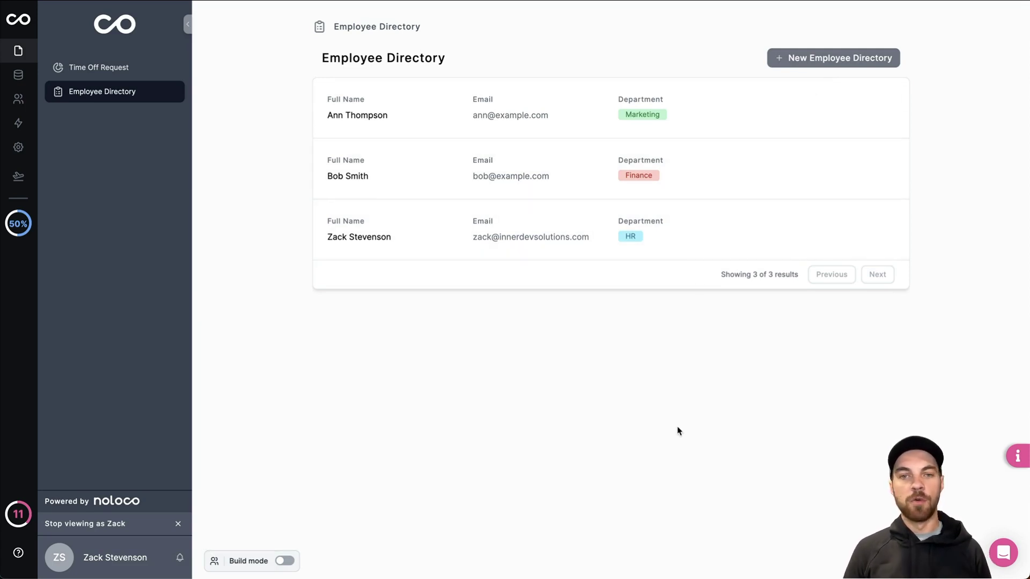
- Return to build mode and list the record views for the directory's row link
{"action": "key", "text": "super+e"}
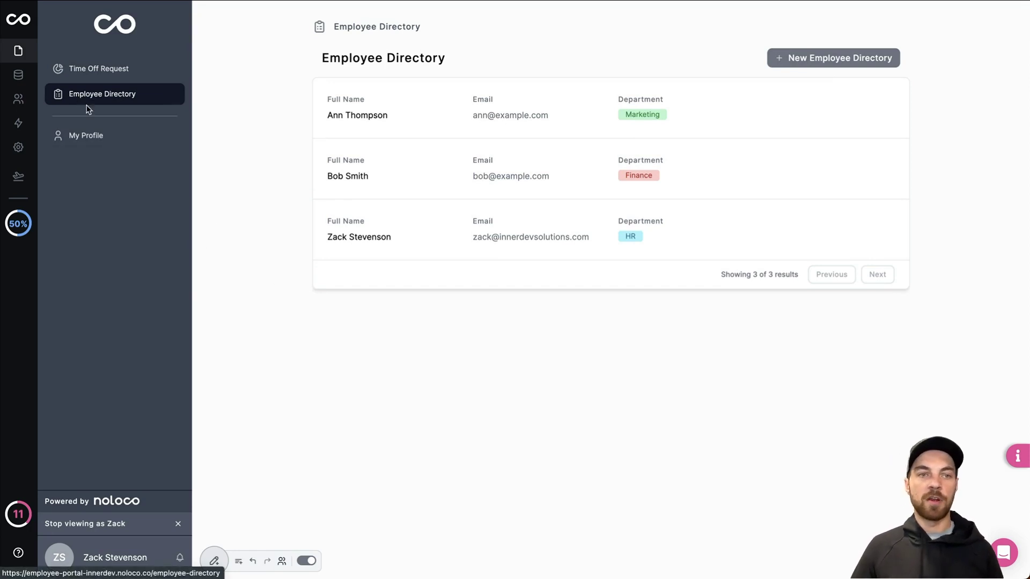
{"action": "left_click", "coordinate": [419, 105]}
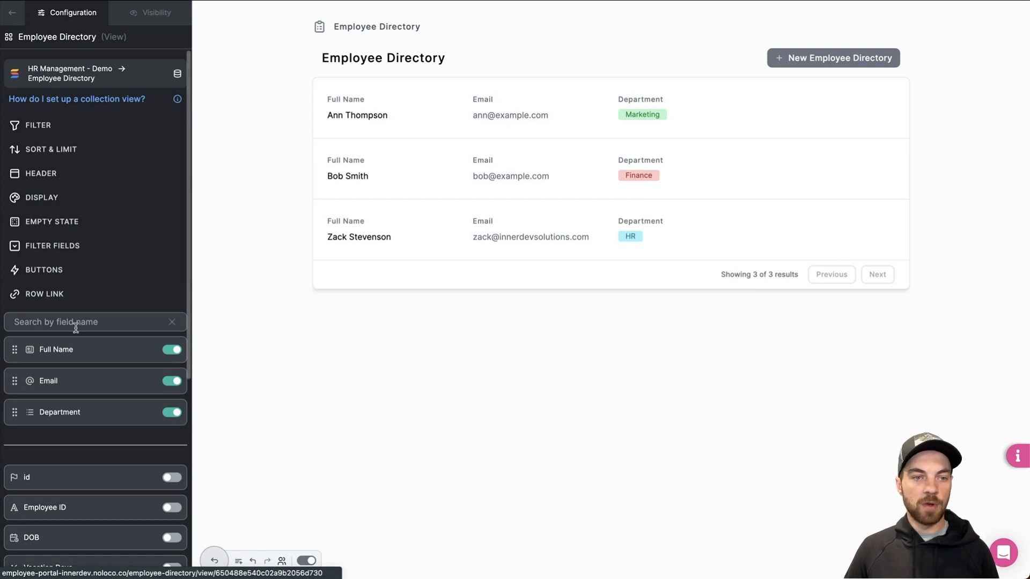
{"action": "left_click", "coordinate": [49, 296]}
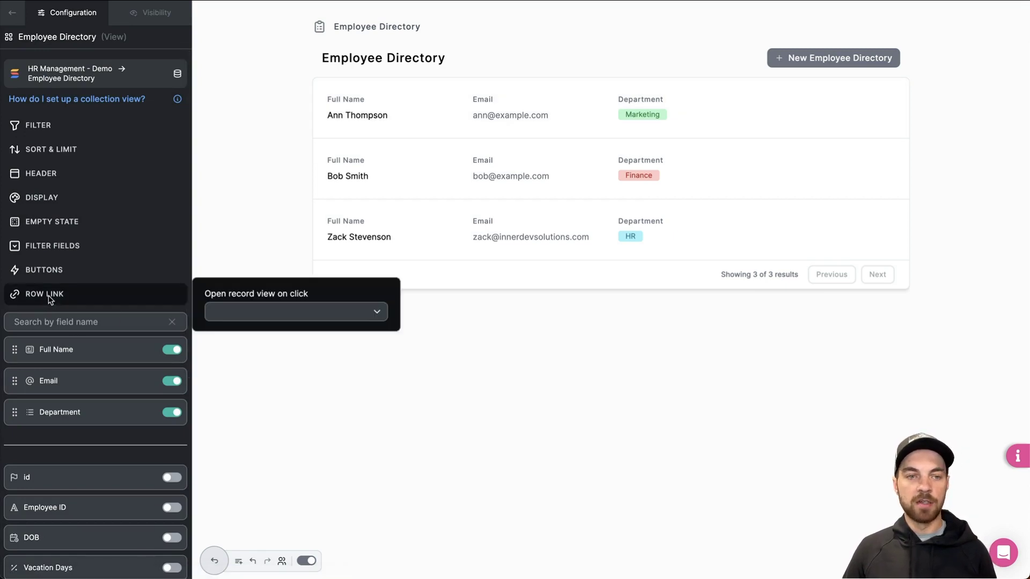
{"action": "left_click", "coordinate": [378, 312]}
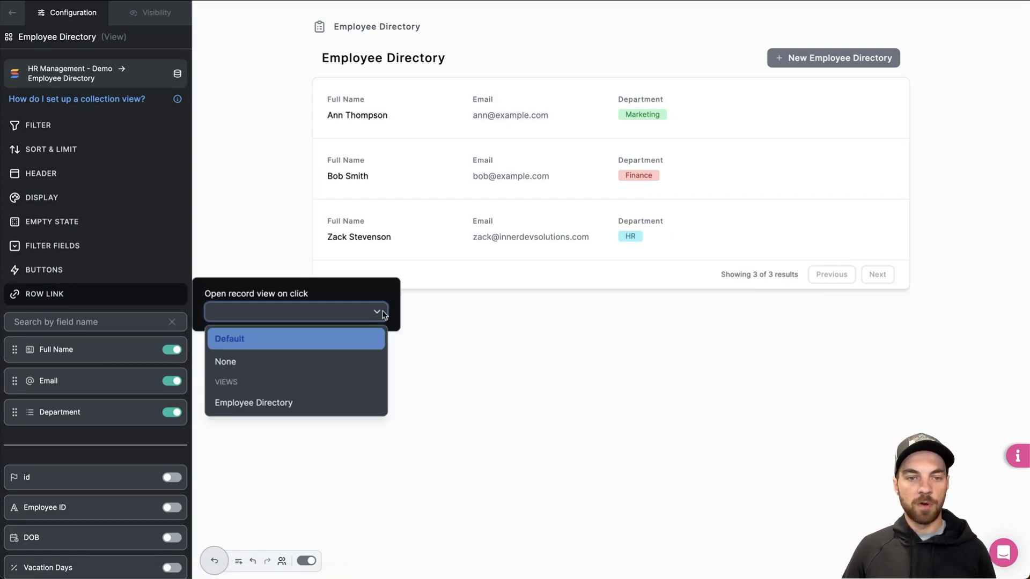
- Link rows to the Employee Directory record view and open the first employee's record page
{"action": "left_click", "coordinate": [266, 403]}
{"action": "left_click", "coordinate": [409, 398]}
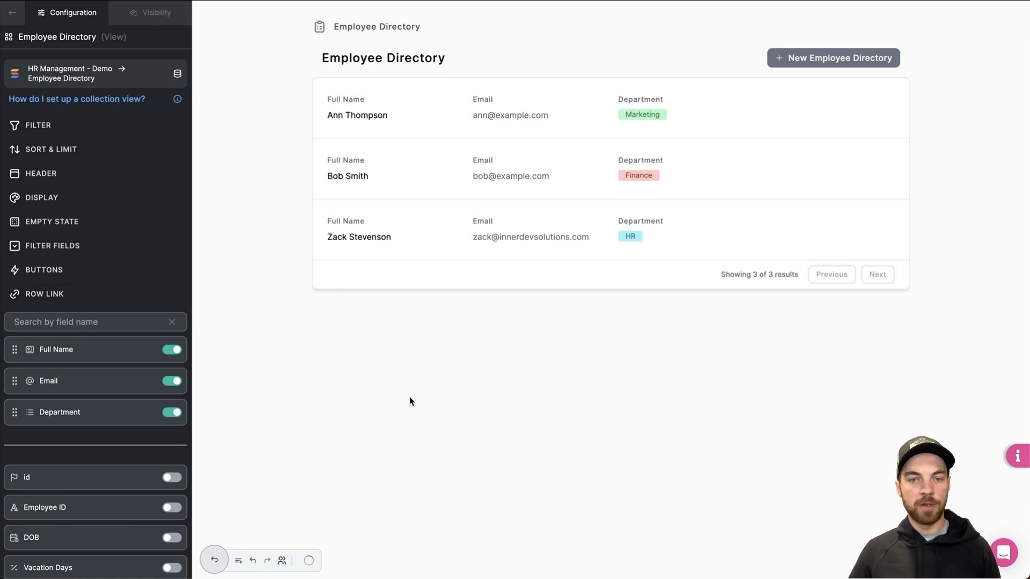
{"action": "left_click", "coordinate": [437, 111]}
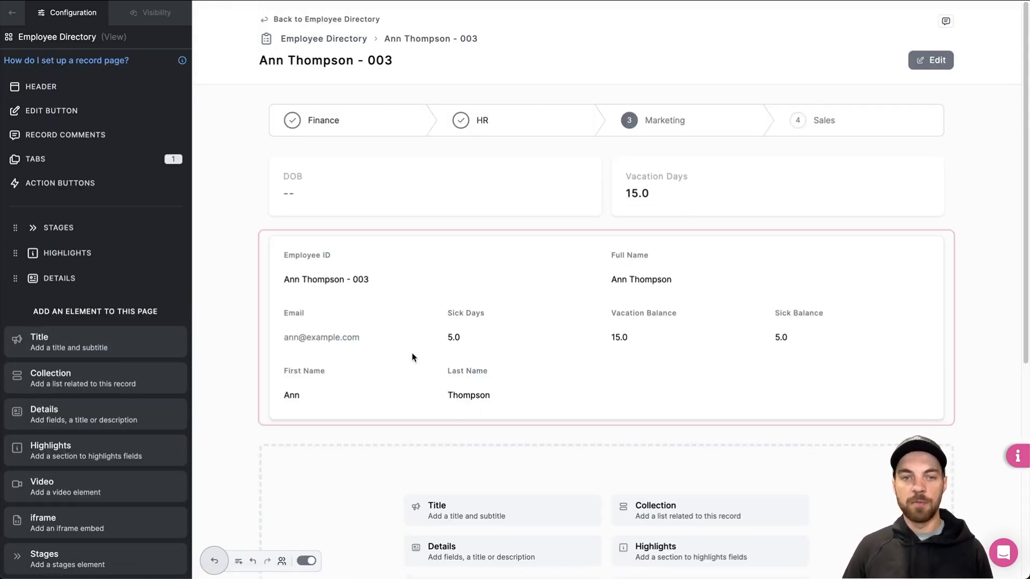
{"action": "scroll", "coordinate": [413, 354], "scroll_direction": "down", "scroll_amount": 5}
{"action": "scroll", "coordinate": [550, 339], "scroll_direction": "down", "scroll_amount": 1}
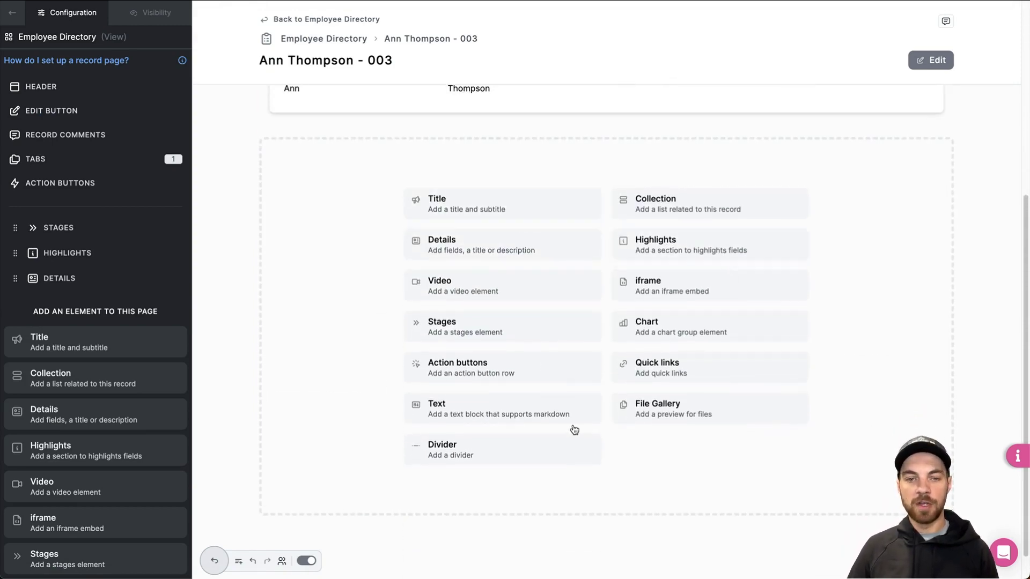
{"action": "scroll", "coordinate": [572, 427], "scroll_direction": "up", "scroll_amount": 6}
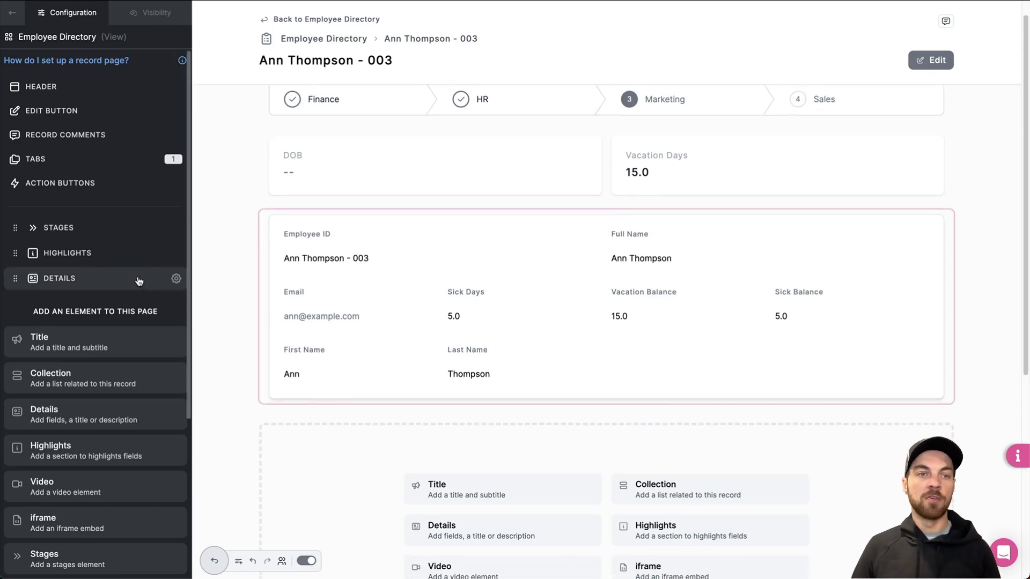
- Set the Details section's visibility to 'Users with these roles' with Team Admin checked
{"action": "left_click", "coordinate": [153, 14]}
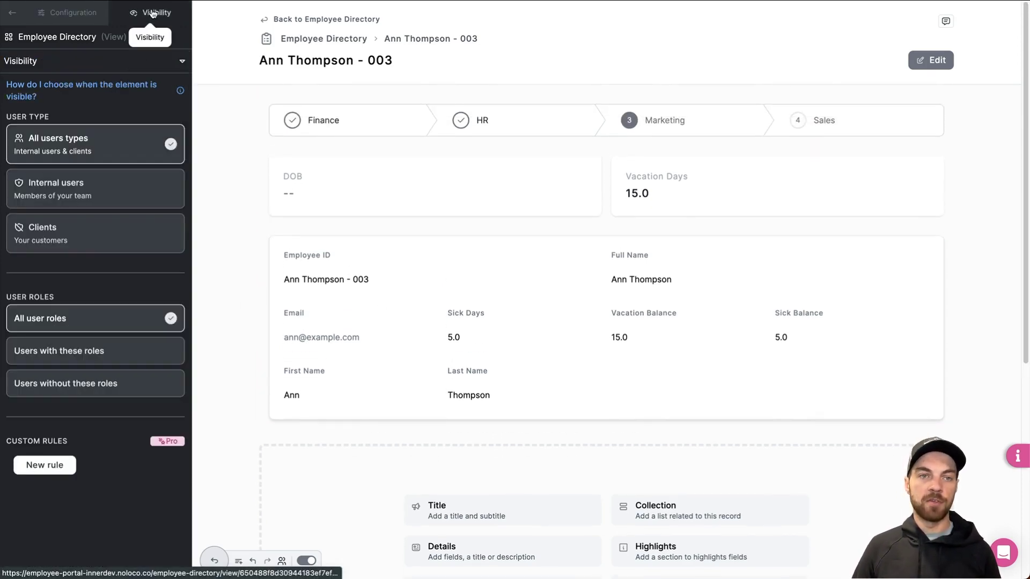
{"action": "left_click", "coordinate": [52, 355]}
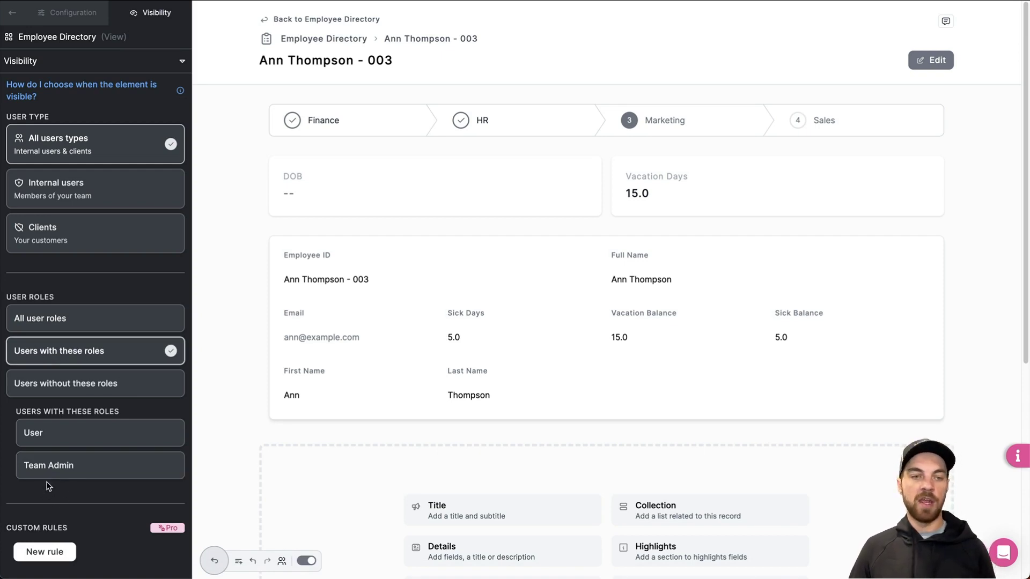
{"action": "left_click", "coordinate": [45, 464]}
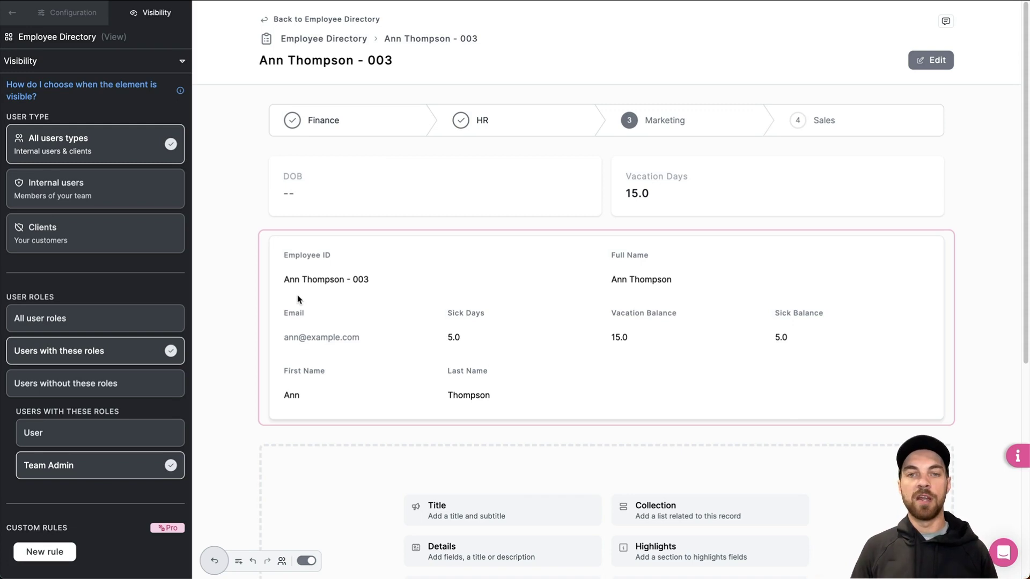
- Exit build mode and open the Time Off Request page
{"action": "key", "text": "Escape"}
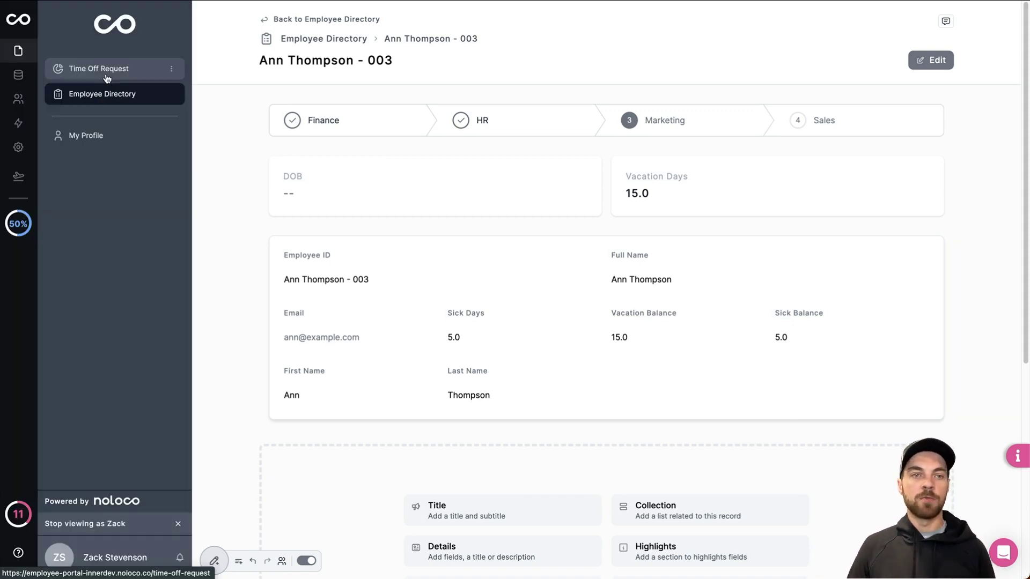
{"action": "left_click", "coordinate": [102, 73]}
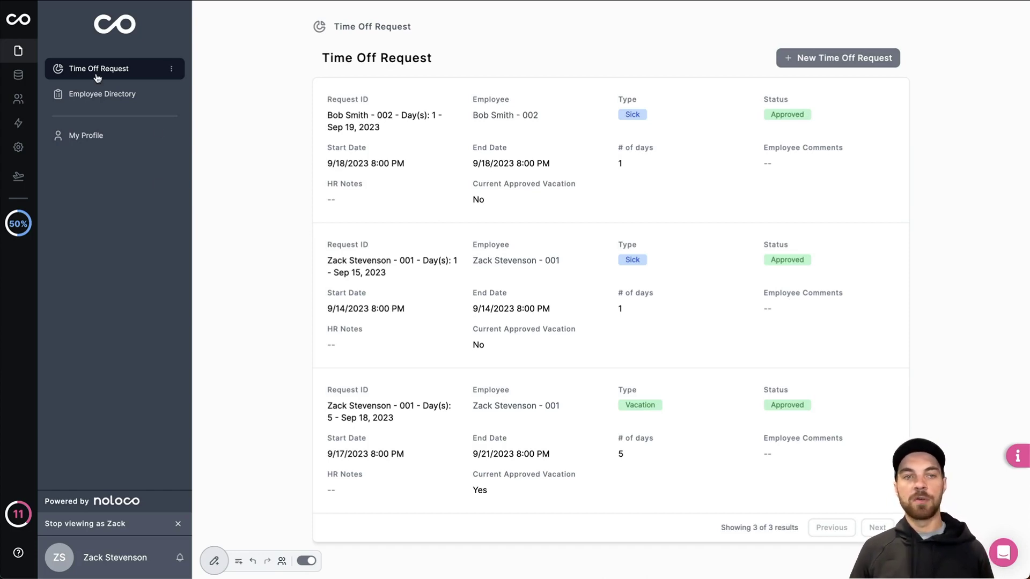
{"action": "mouse_move", "coordinate": [170, 74]}
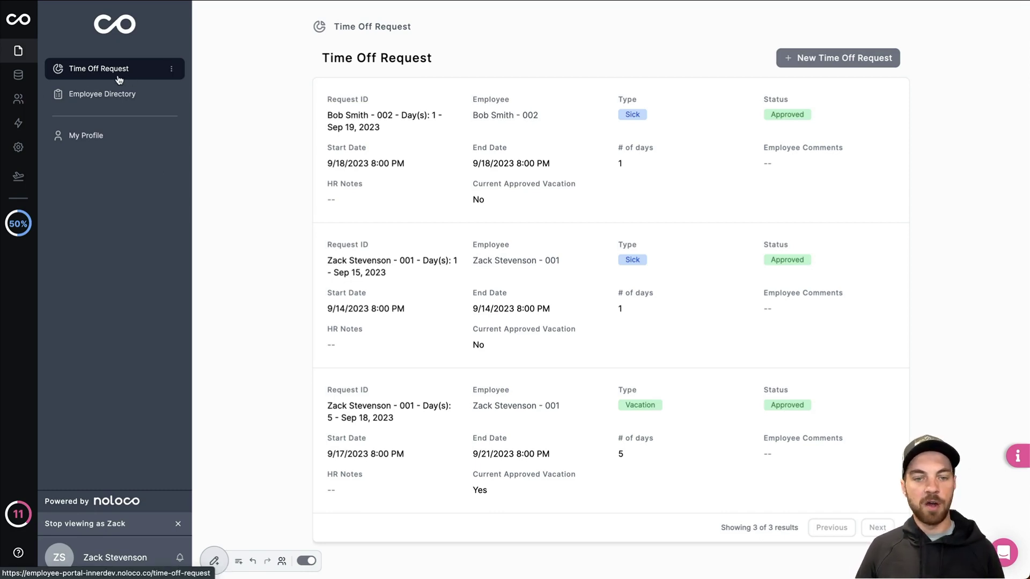
- Switch the Time Off Request page's display to Table
{"action": "left_click", "coordinate": [214, 562]}
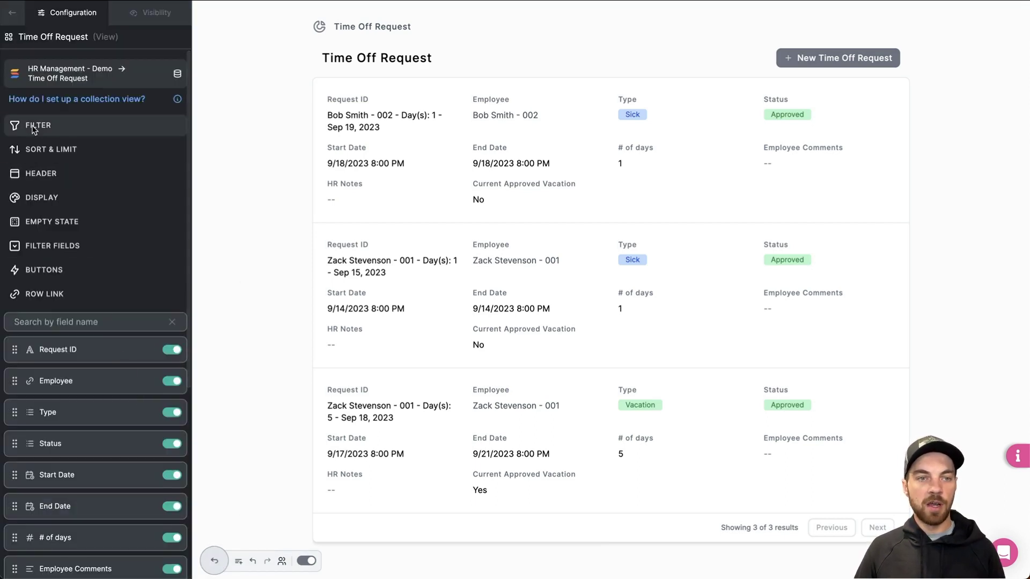
{"action": "left_click", "coordinate": [48, 203]}
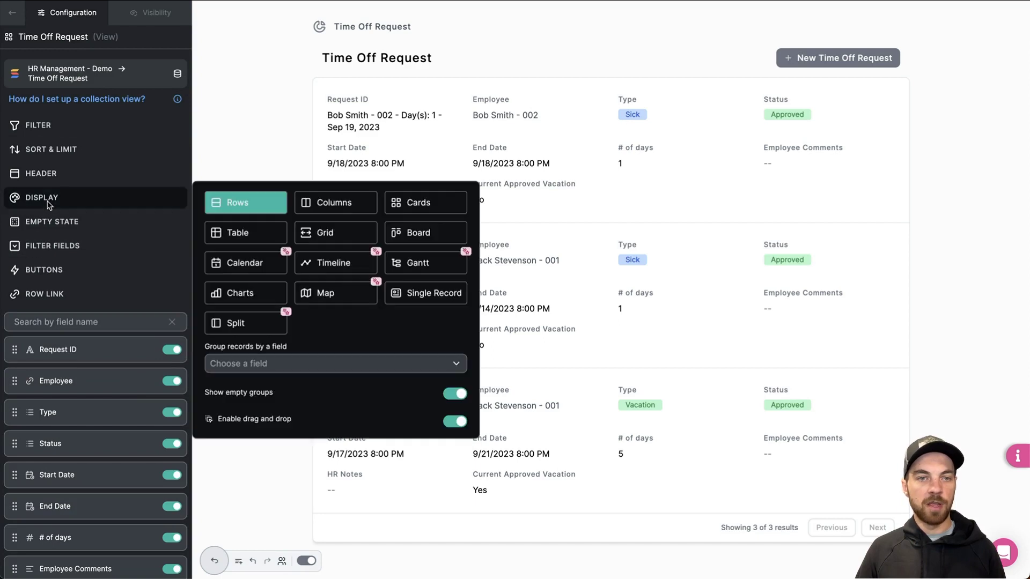
{"action": "left_click", "coordinate": [258, 238]}
- Filter the table by Logged in User > myUsers > Link to Time Off Request
{"action": "left_click", "coordinate": [48, 127]}
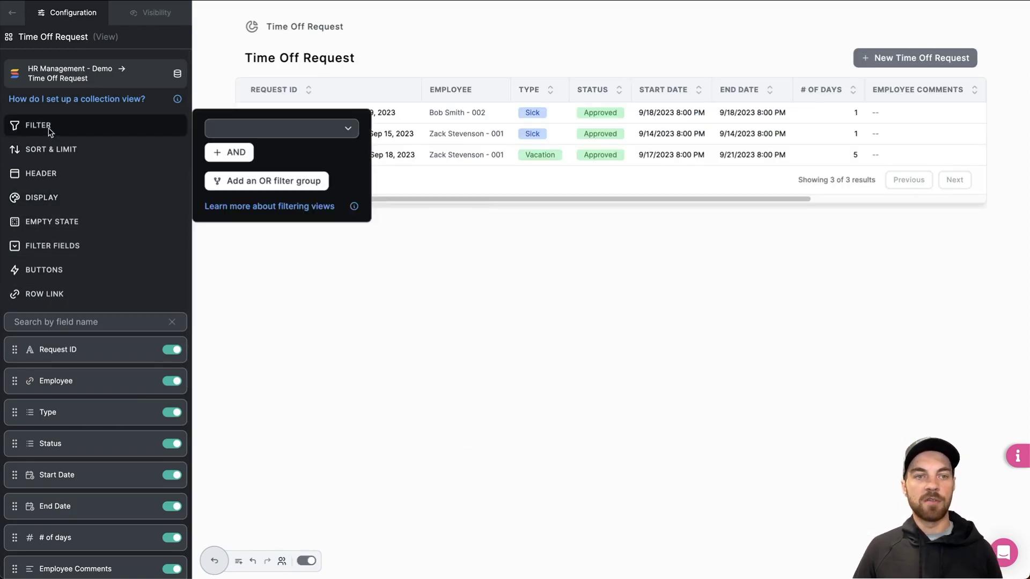
{"action": "left_click", "coordinate": [282, 131]}
{"action": "left_click", "coordinate": [279, 195]}
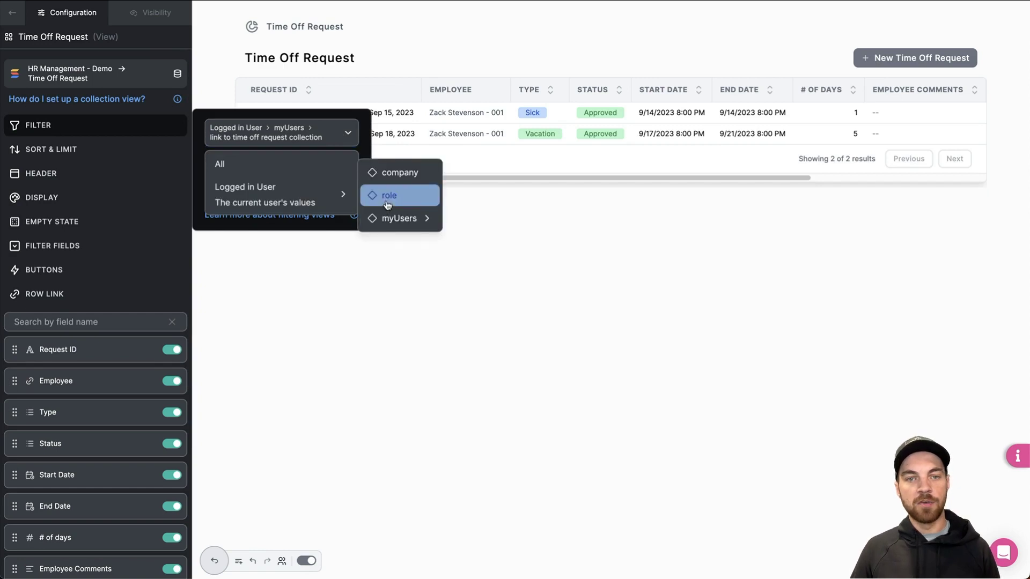
{"action": "mouse_move", "coordinate": [406, 221]}
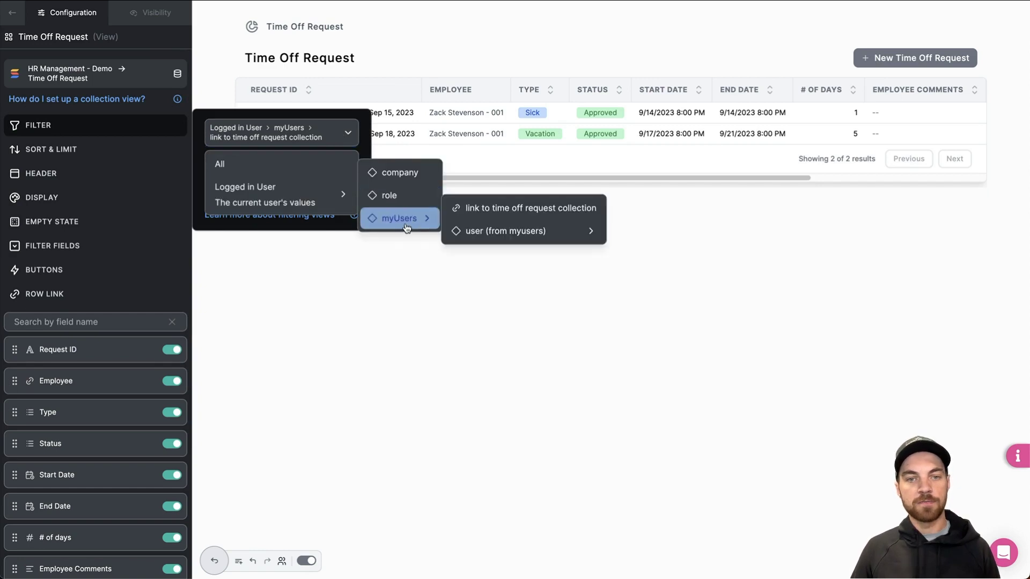
{"action": "left_click", "coordinate": [509, 209]}
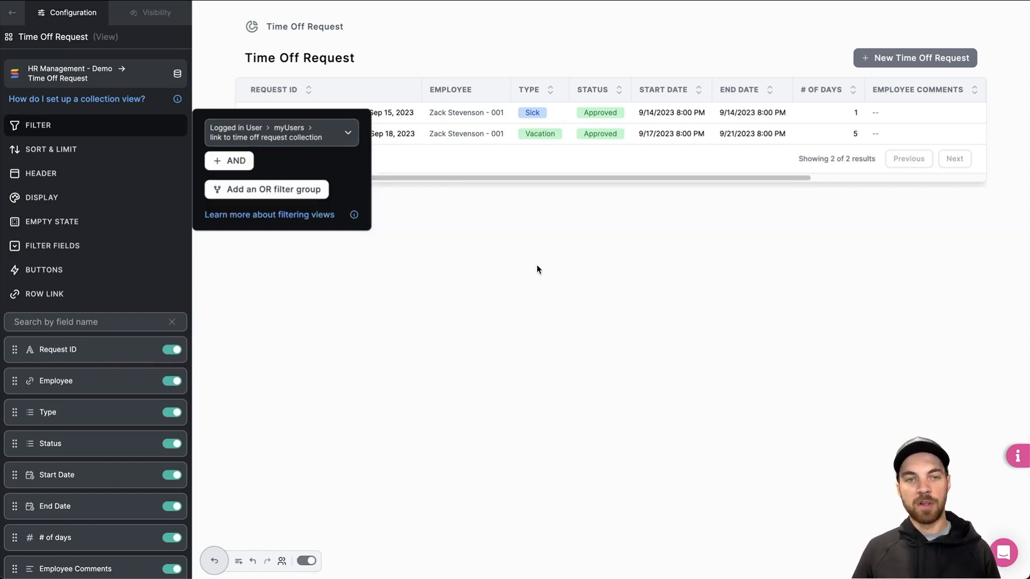
{"action": "left_click", "coordinate": [537, 265]}
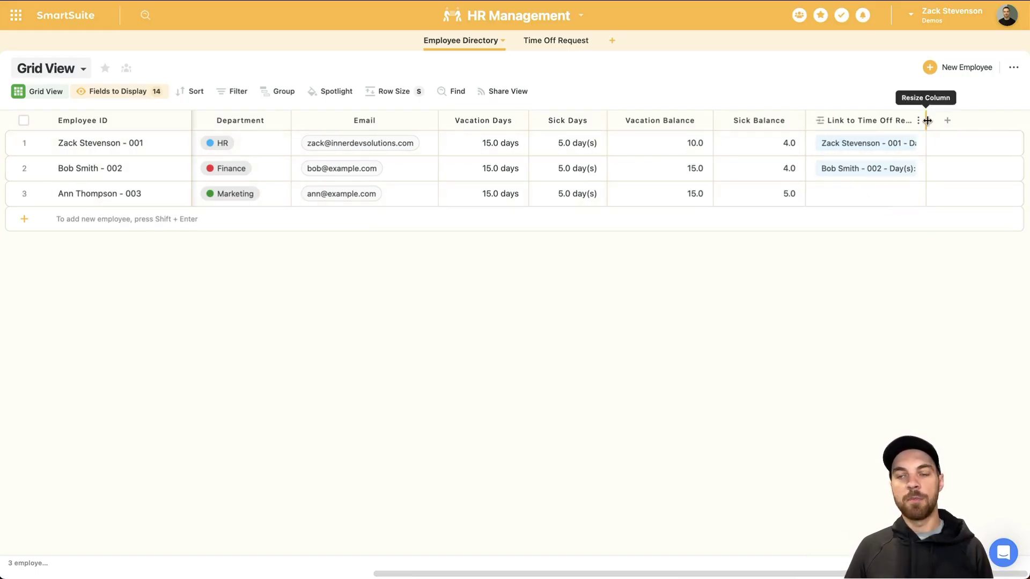
- Widen the Link to Time Off Request column in SmartSuite's Employee Directory grid
{"action": "left_click_drag", "start_coordinate": [926, 120], "coordinate": [981, 119]}
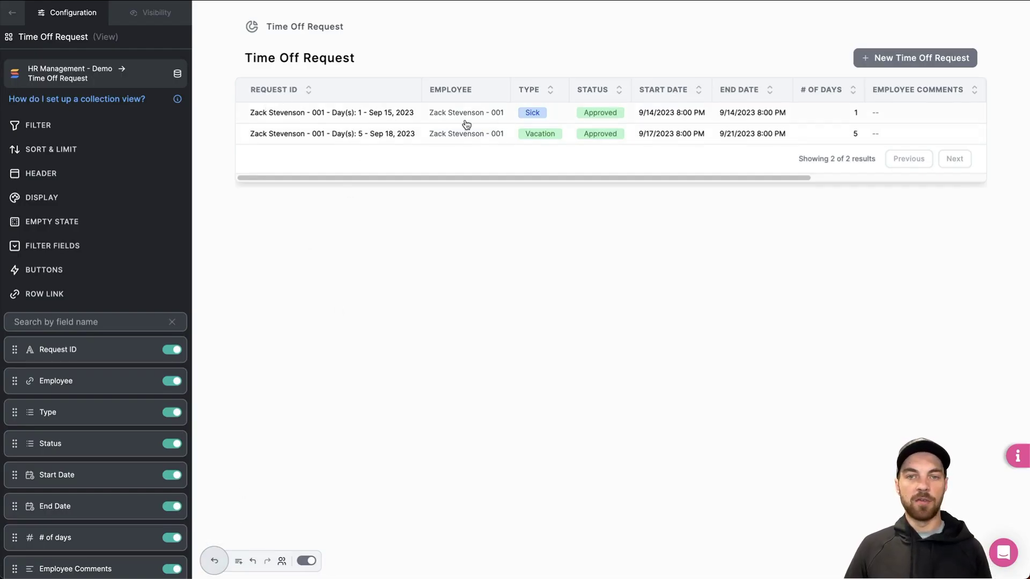
- Clone the Time Off Request page and rename the copy 'Time Off Approvals'
{"action": "left_click", "coordinate": [306, 561]}
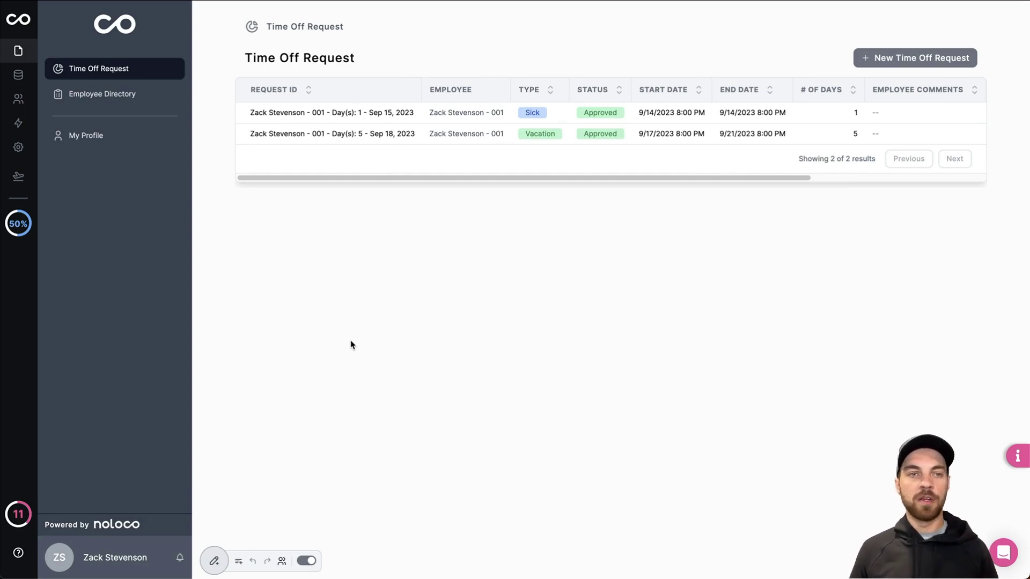
{"action": "mouse_move", "coordinate": [166, 76]}
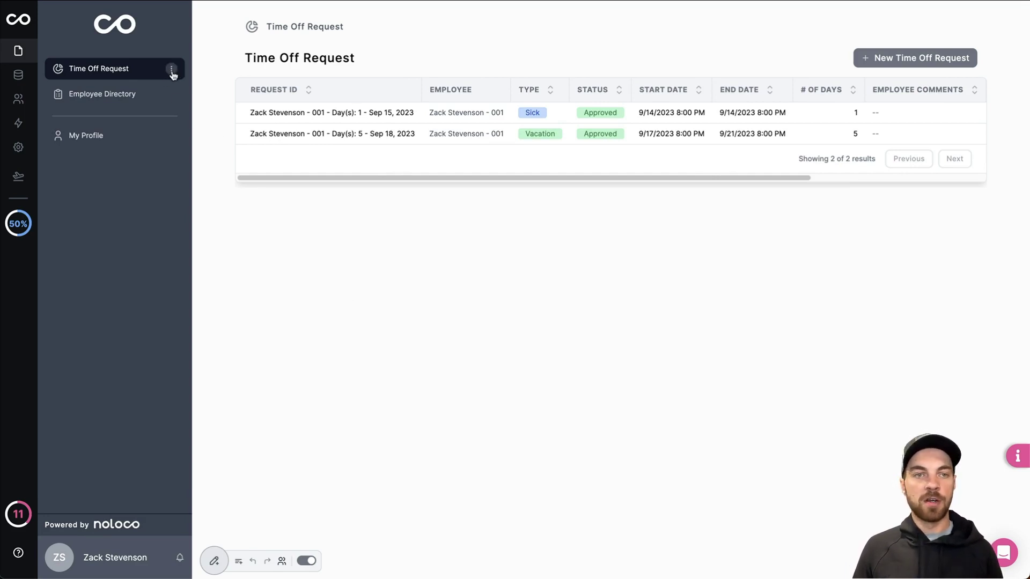
{"action": "left_click", "coordinate": [172, 72]}
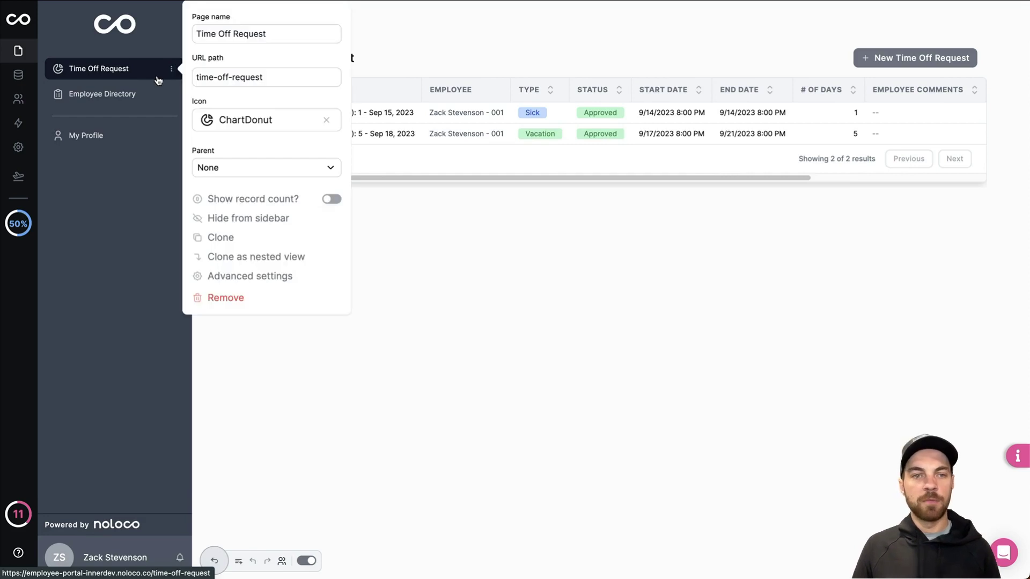
{"action": "left_click", "coordinate": [221, 238]}
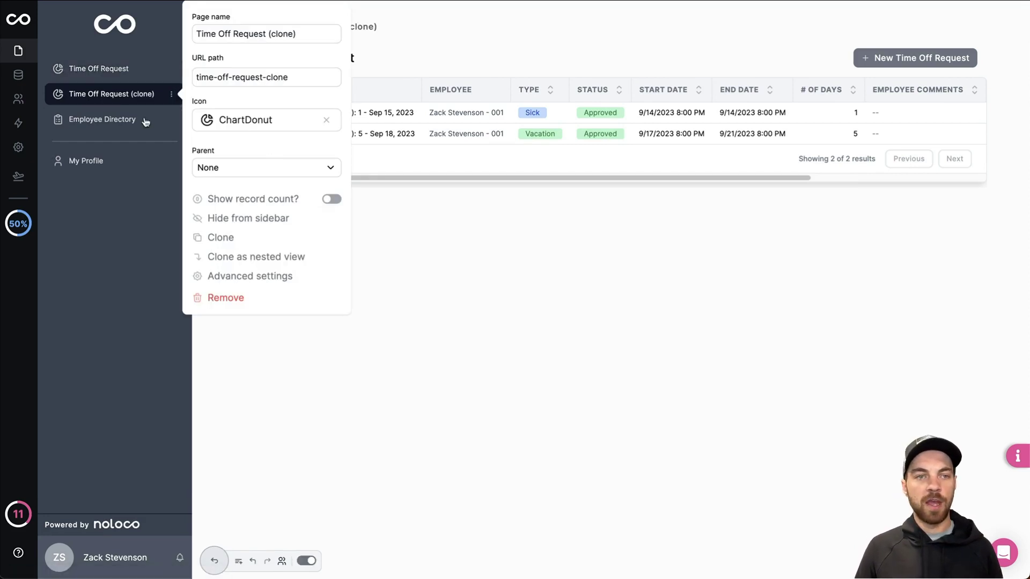
{"action": "left_click_drag", "start_coordinate": [300, 34], "coordinate": [232, 35]}
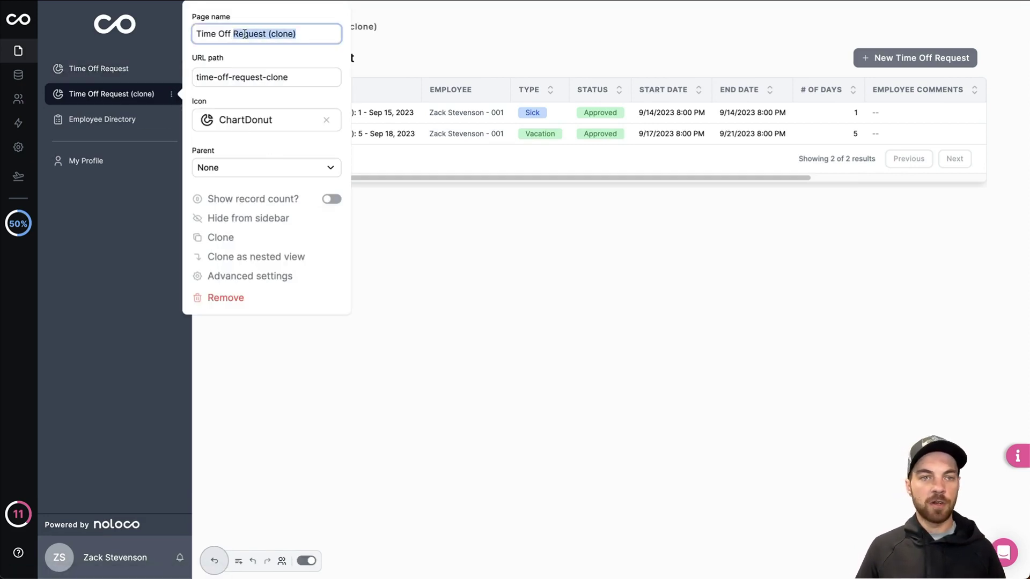
{"action": "type", "text": "Approvals"}
{"action": "key", "text": "Return"}
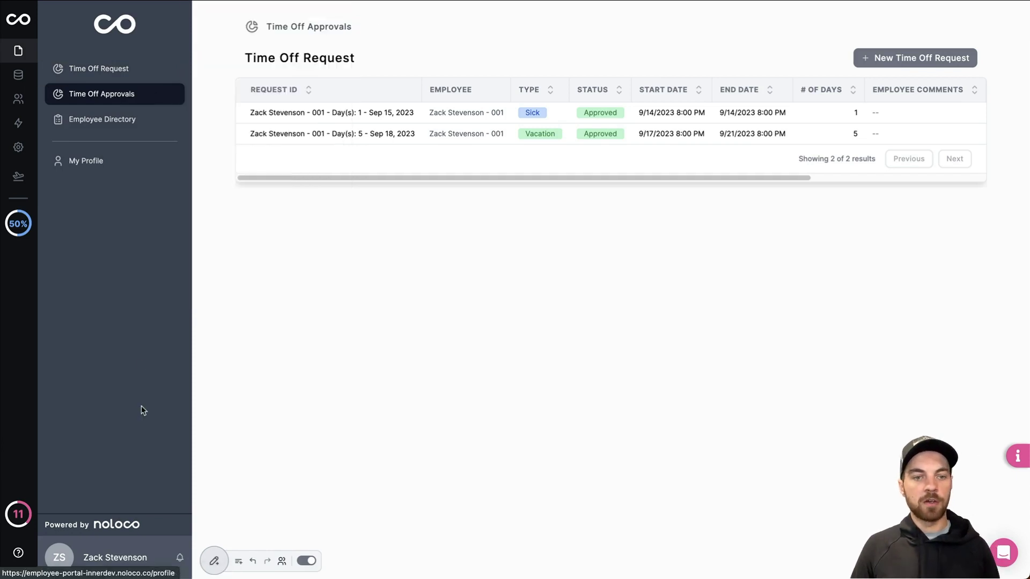
{"action": "left_click", "coordinate": [214, 561]}
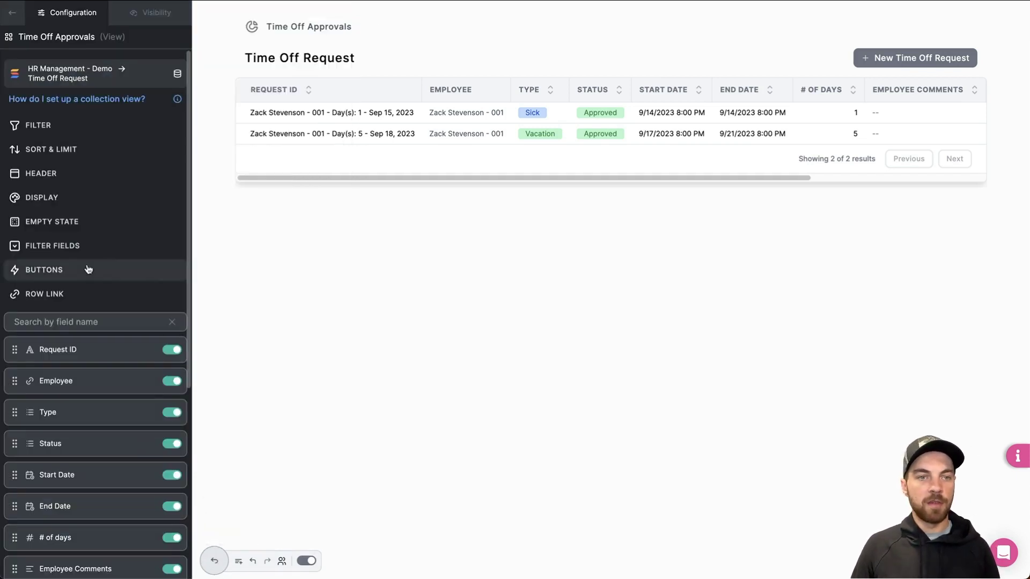
- Set the page filter to All so every time-off request is listed
{"action": "left_click", "coordinate": [38, 125]}
{"action": "left_click", "coordinate": [350, 138]}
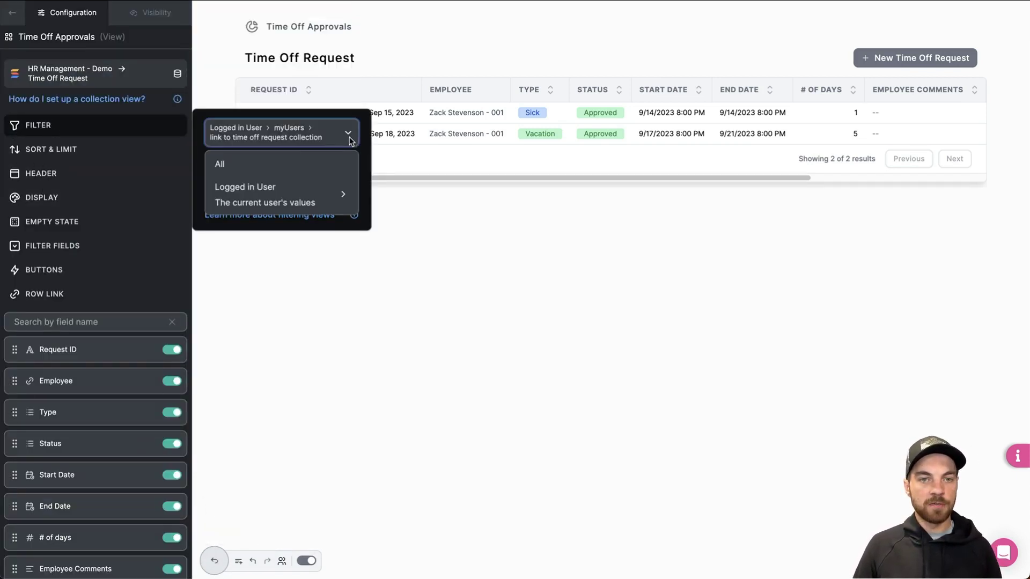
{"action": "left_click", "coordinate": [303, 164]}
{"action": "left_click", "coordinate": [336, 317]}
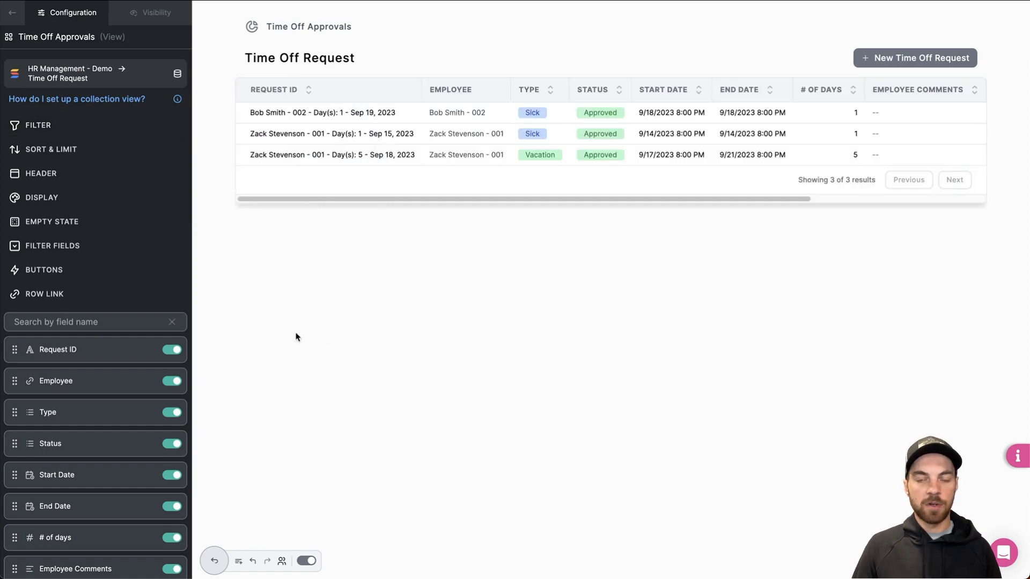
{"action": "left_click", "coordinate": [59, 150]}
{"action": "left_click", "coordinate": [301, 218]}
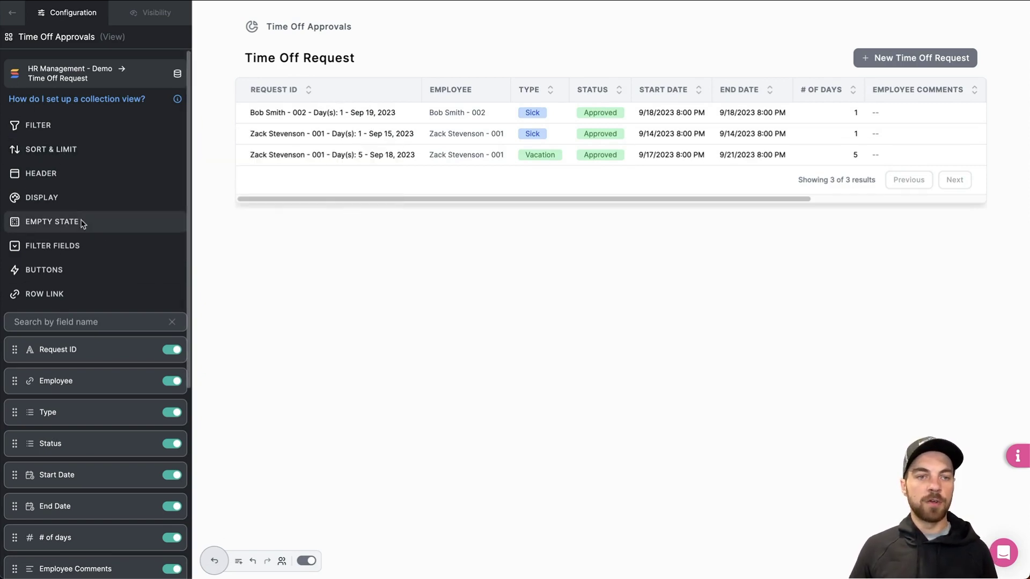
- Group the approval records by the Status field
{"action": "left_click", "coordinate": [49, 200]}
{"action": "left_click", "coordinate": [291, 367]}
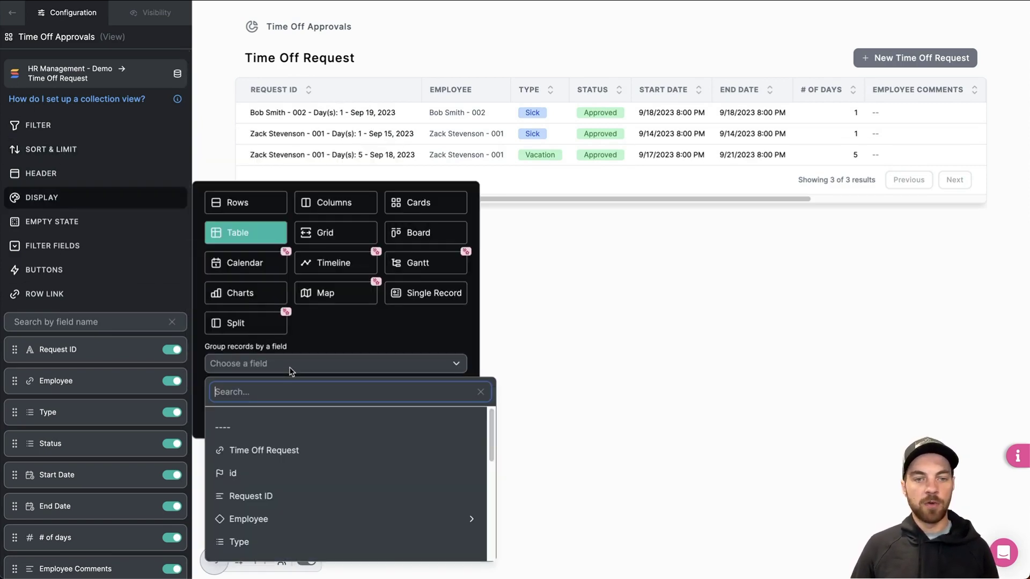
{"action": "scroll", "coordinate": [314, 464], "scroll_direction": "down", "scroll_amount": 5}
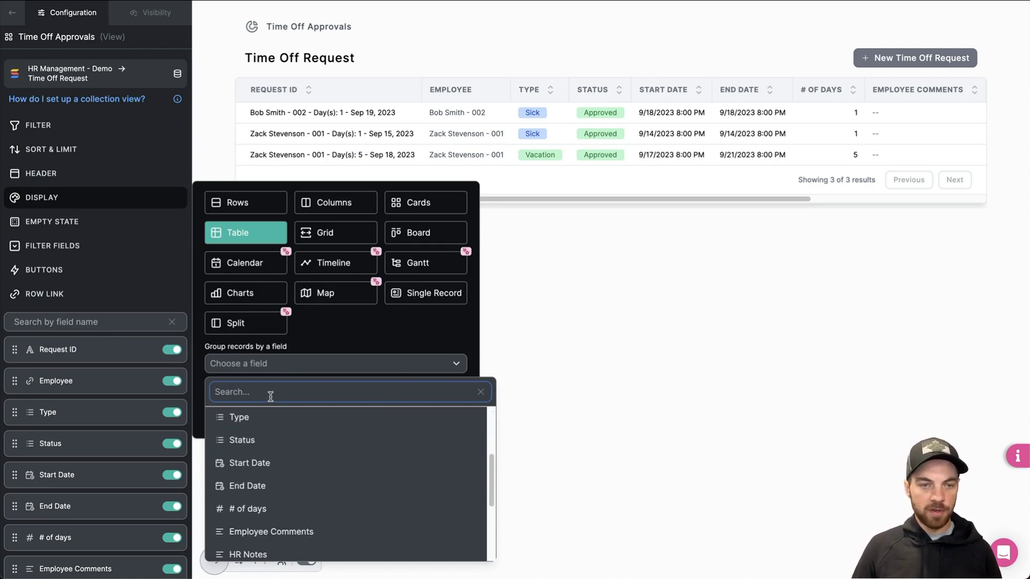
{"action": "type", "text": "stat"}
{"action": "left_click", "coordinate": [253, 423]}
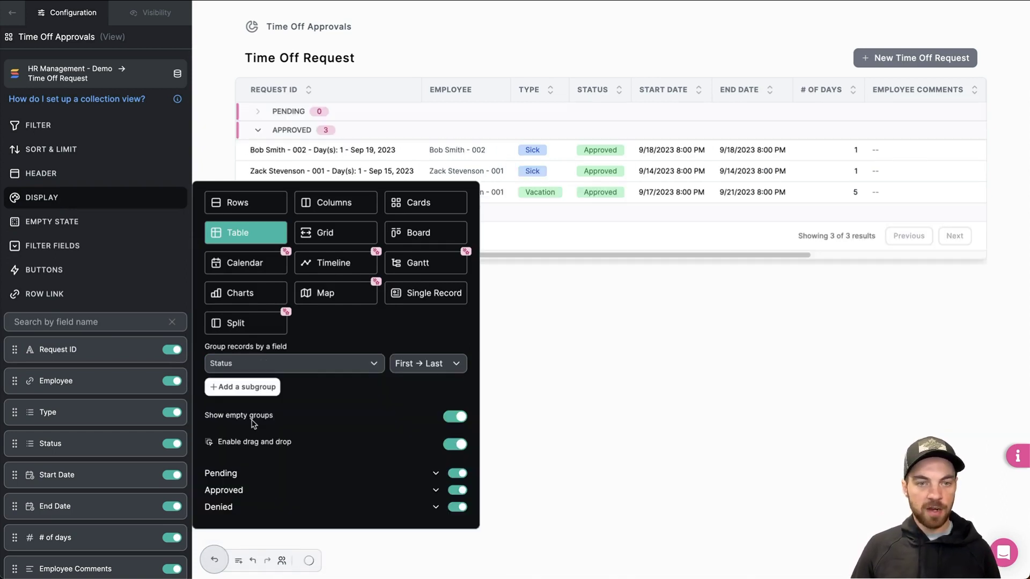
{"action": "left_click", "coordinate": [580, 358]}
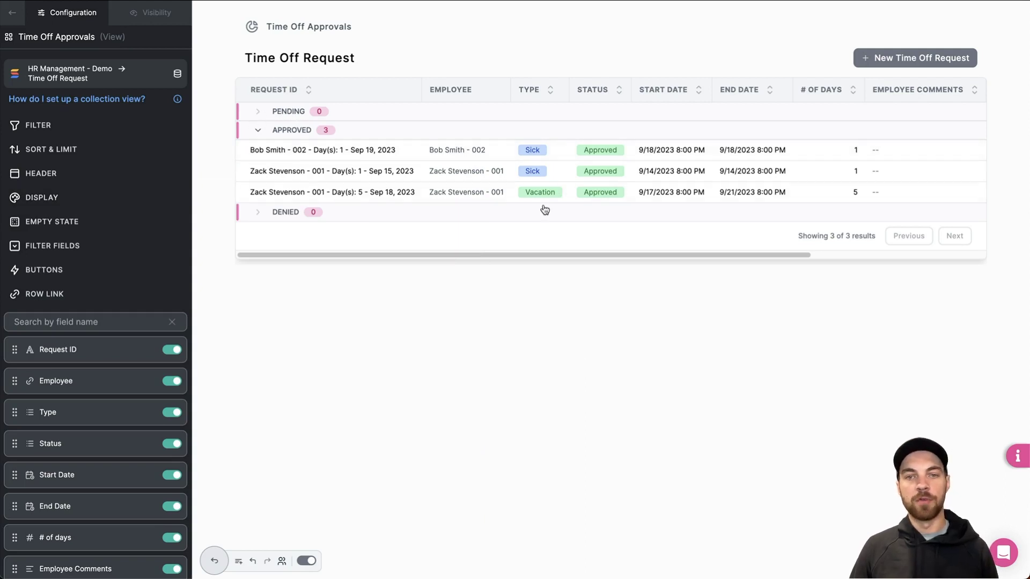
- Open the first approved sick-leave request in edit mode and check its Status choices
{"action": "left_click", "coordinate": [671, 150]}
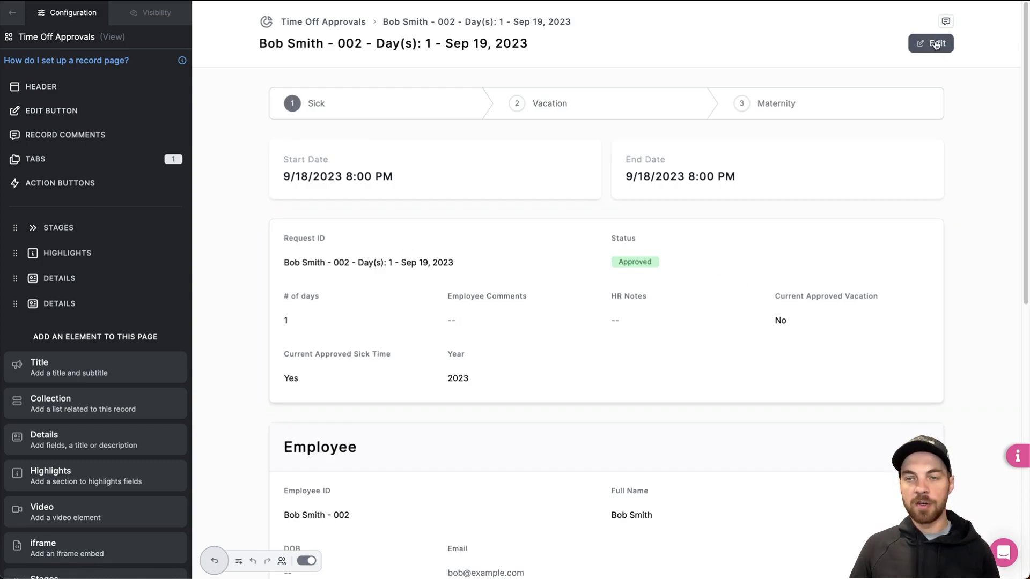
{"action": "left_click", "coordinate": [933, 44]}
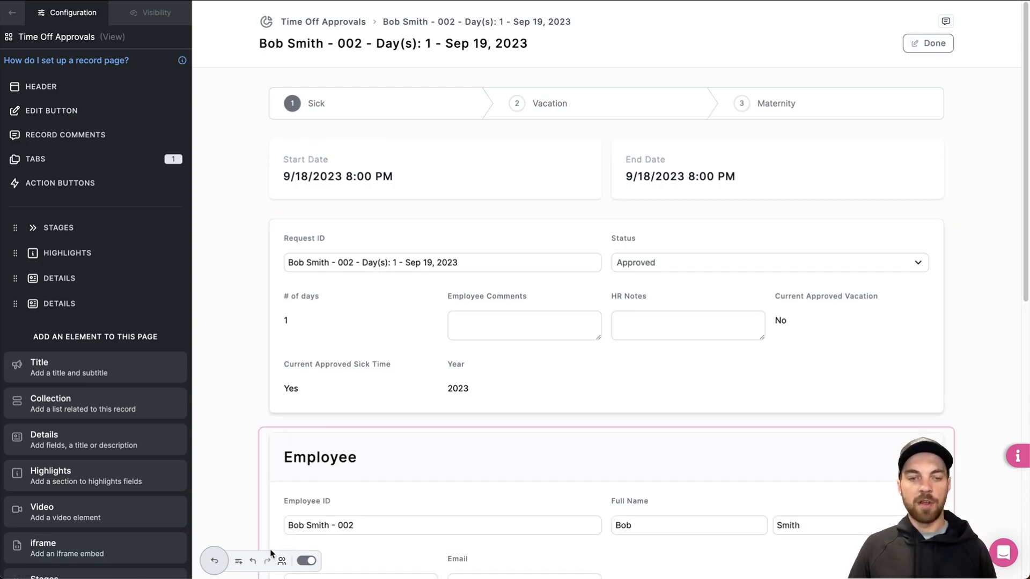
{"action": "left_click", "coordinate": [676, 265]}
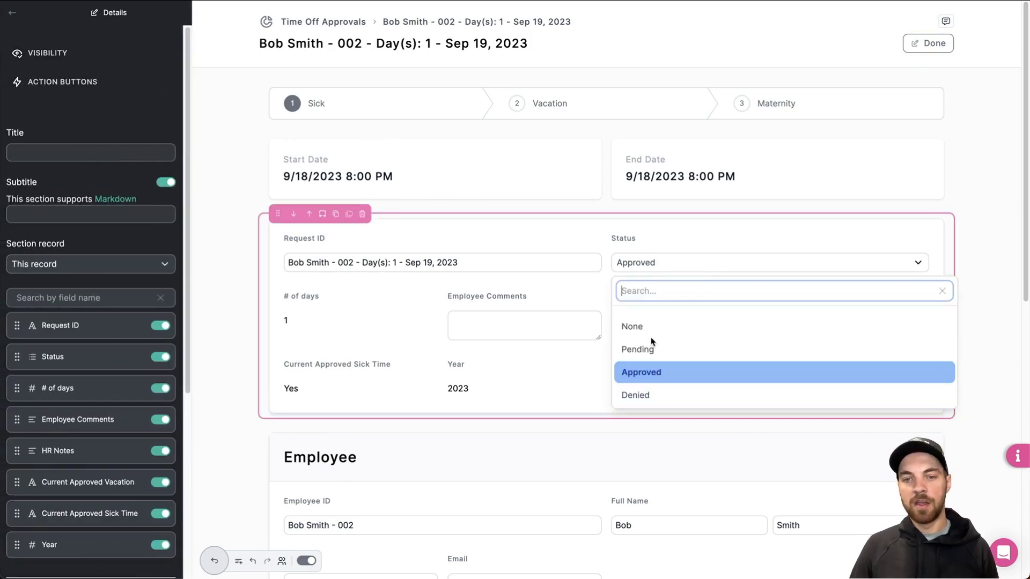